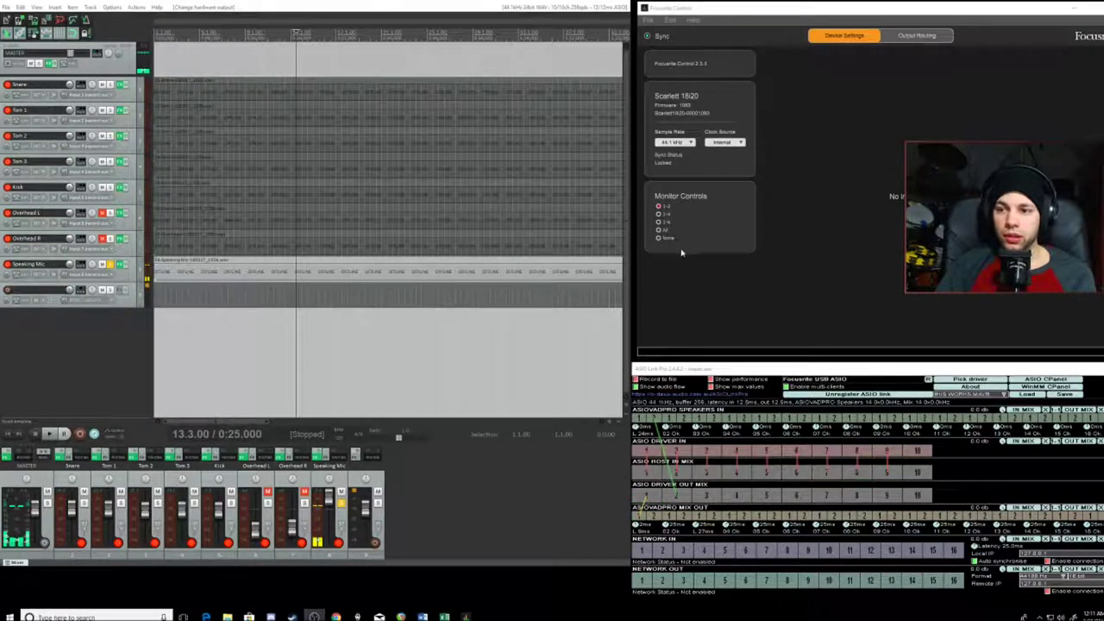
Step: Bring the Focusrite Control window, showing the Scarlett 18i20 at 44.1 kHz, to the front
{"action": "left_click", "coordinate": [675, 286]}
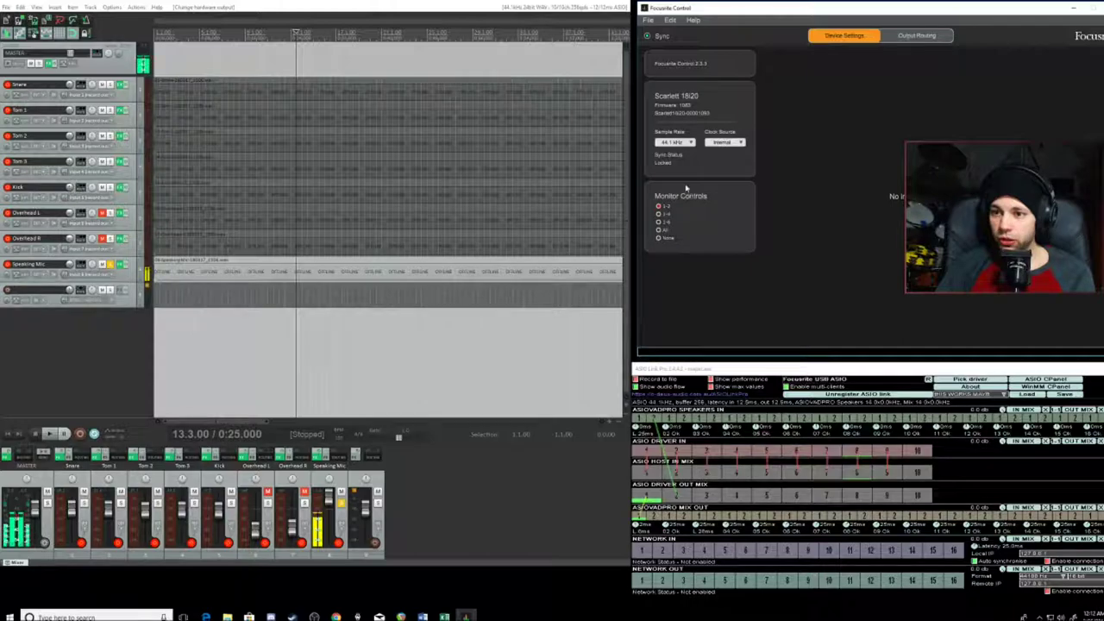
{"action": "left_click", "coordinate": [684, 144]}
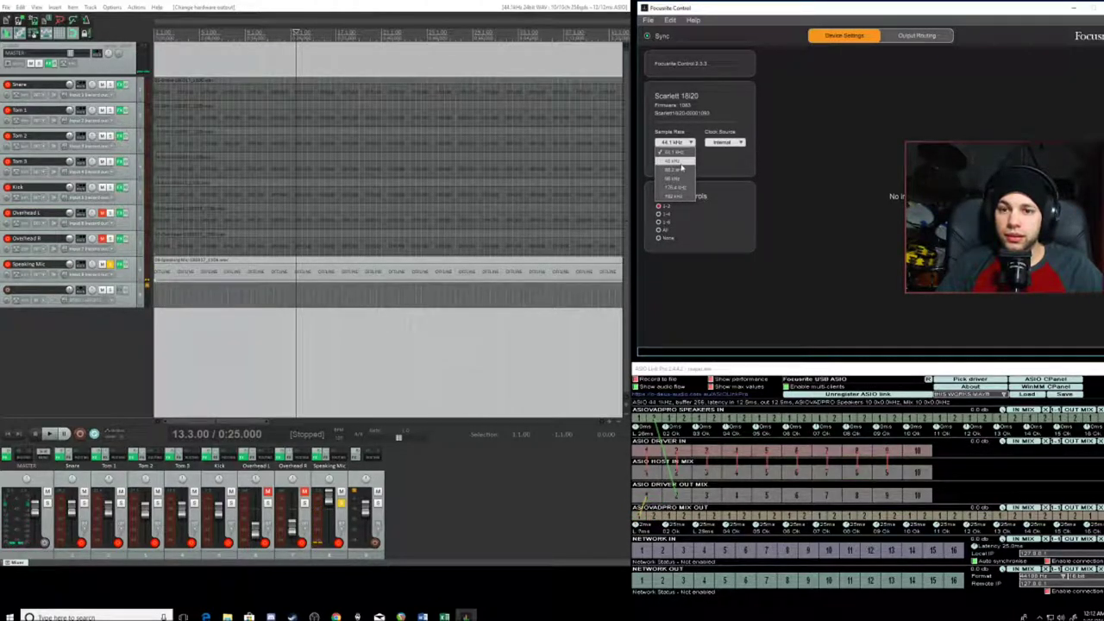
{"action": "left_click", "coordinate": [701, 301]}
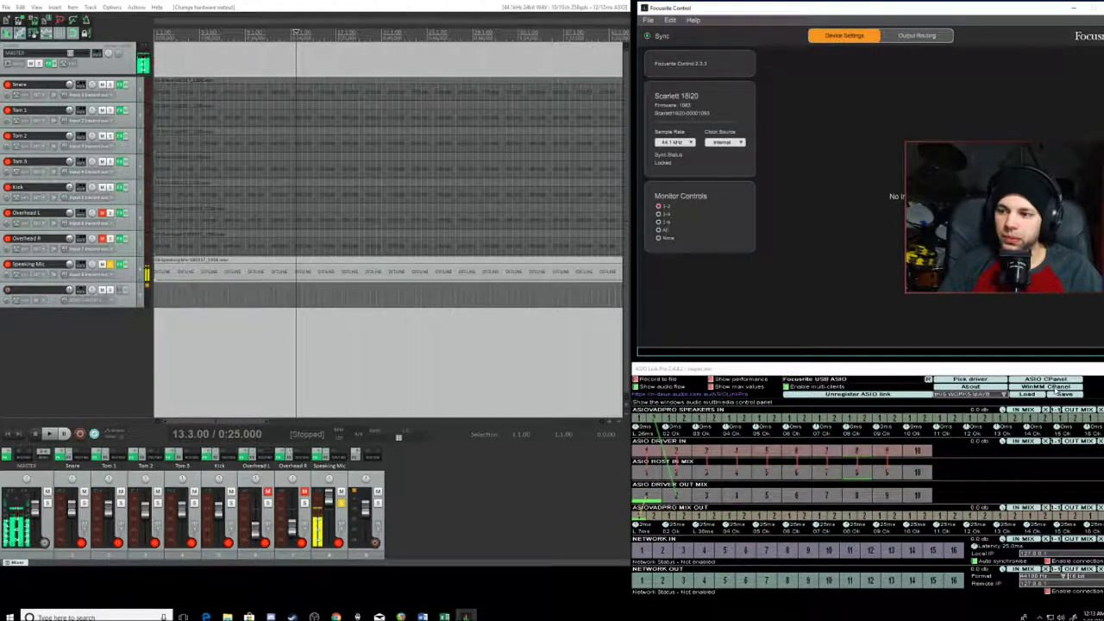
Step: Open the Windows playback device list from the taskbar volume icon and select Speakers 01
{"action": "left_click", "coordinate": [1051, 387]}
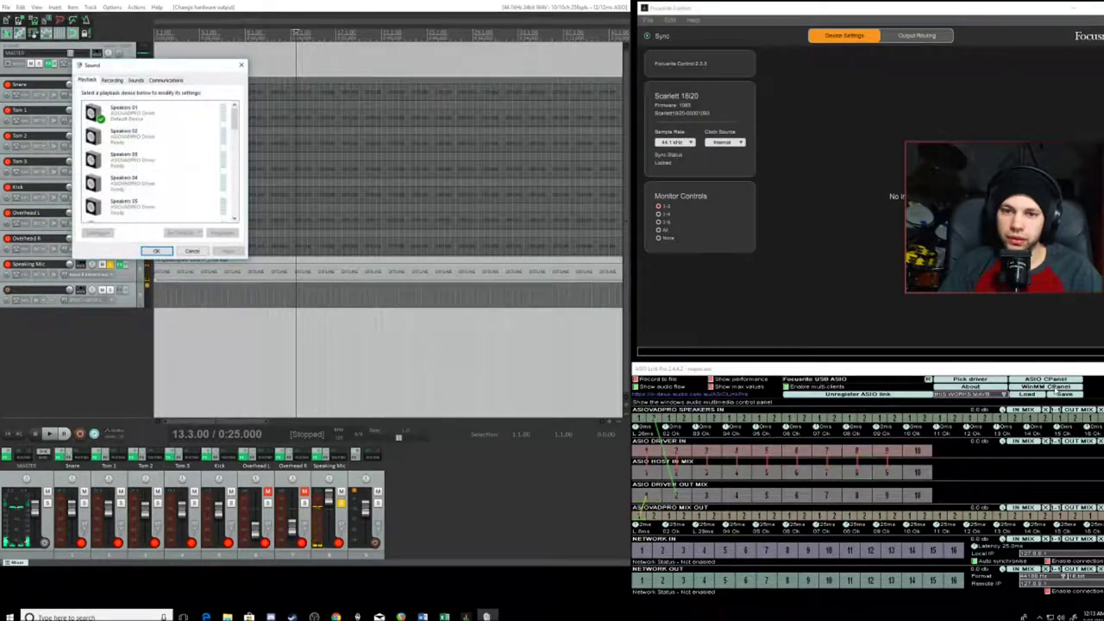
{"action": "left_click", "coordinate": [240, 65]}
{"action": "right_click", "coordinate": [1073, 616]}
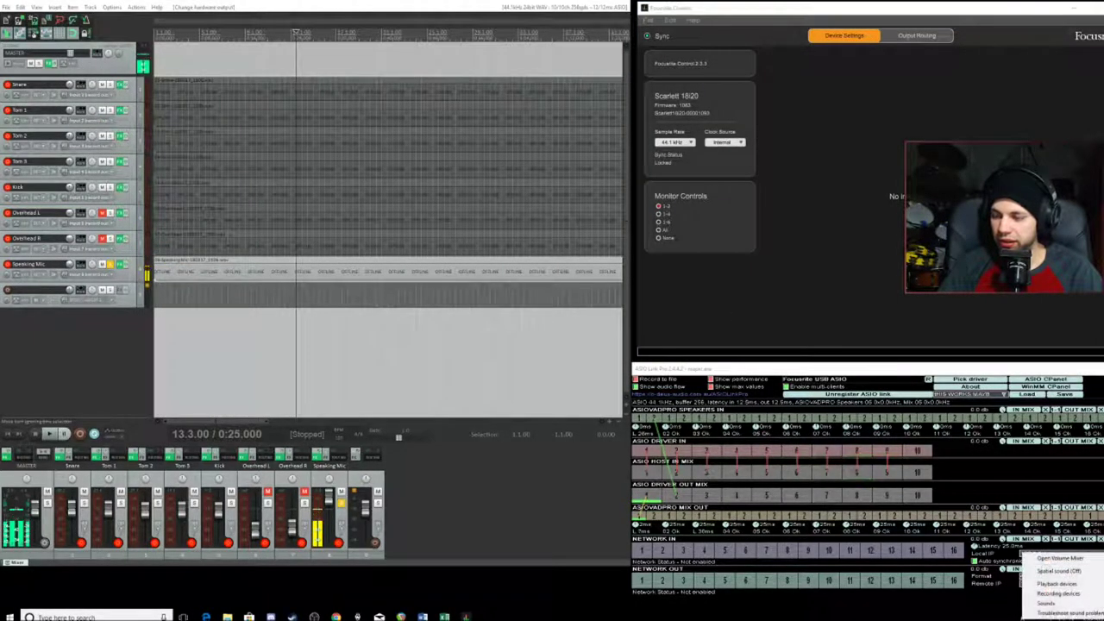
{"action": "left_click", "coordinate": [1072, 586]}
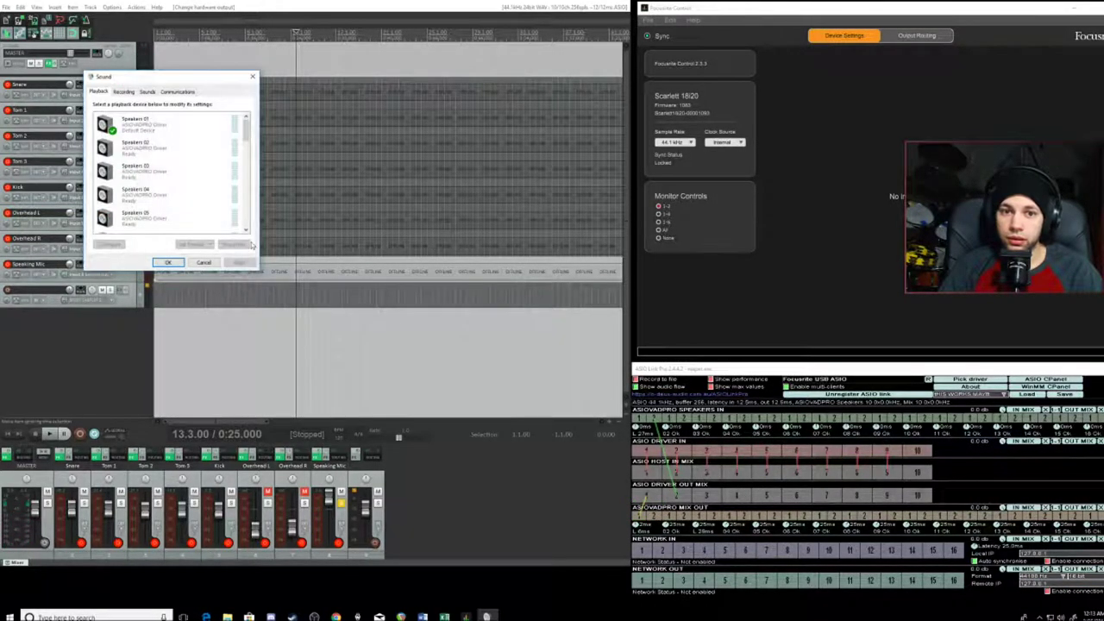
{"action": "left_click", "coordinate": [112, 129]}
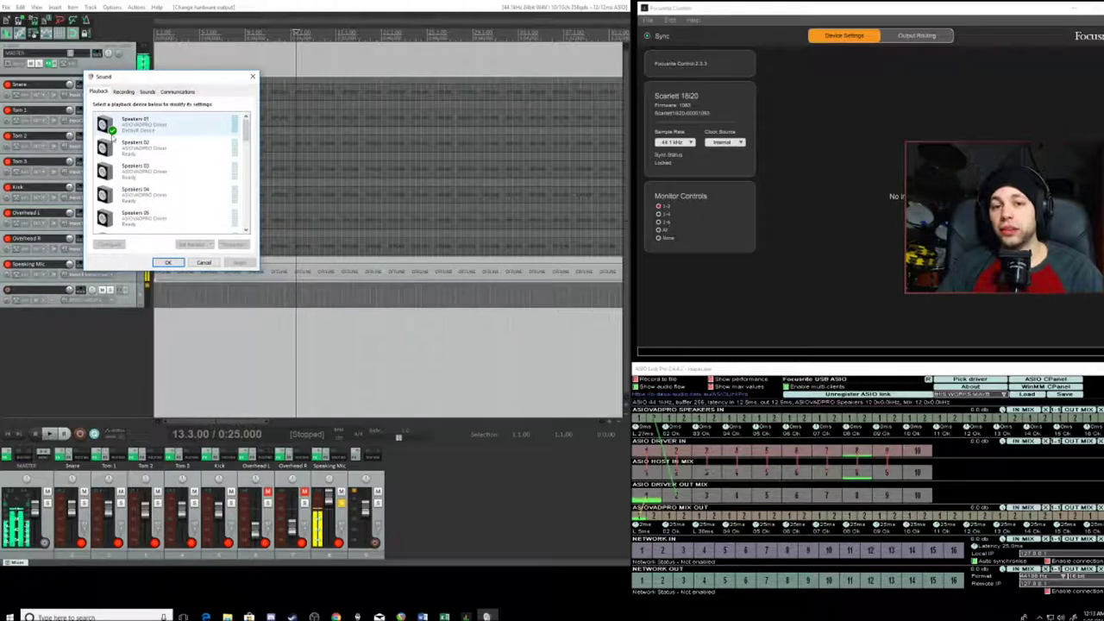
{"action": "left_click", "coordinate": [147, 130]}
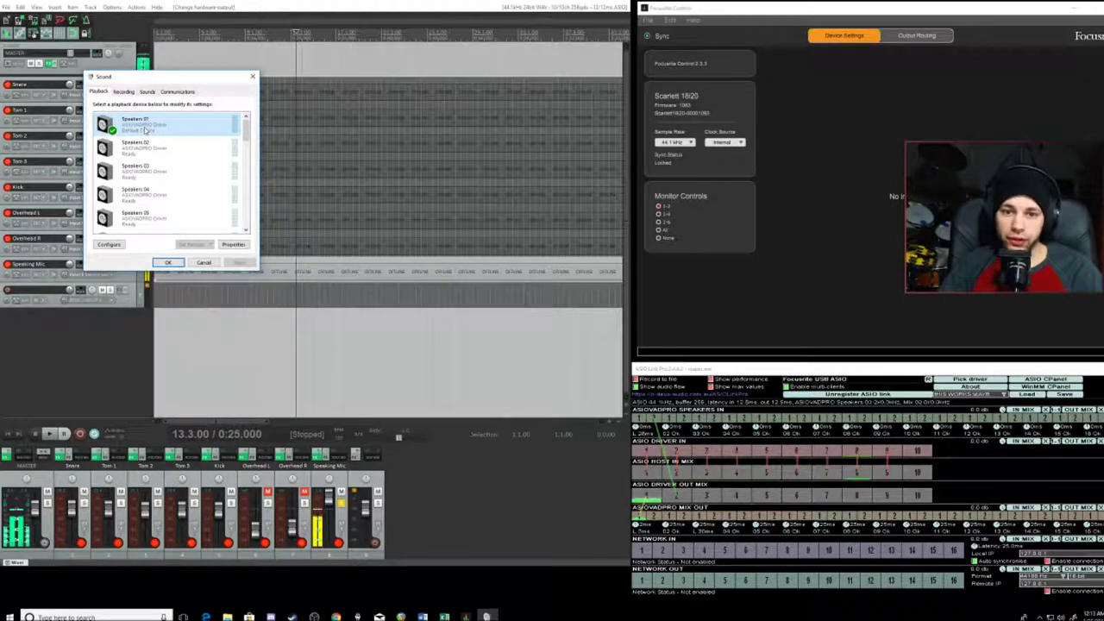
Step: Open the Properties of the Speakers 01 playback device
{"action": "mouse_move", "coordinate": [245, 130]}
{"action": "left_mouse_down"}
{"action": "mouse_move", "coordinate": [261, 213]}
{"action": "mouse_move", "coordinate": [255, 112]}
{"action": "left_mouse_up"}
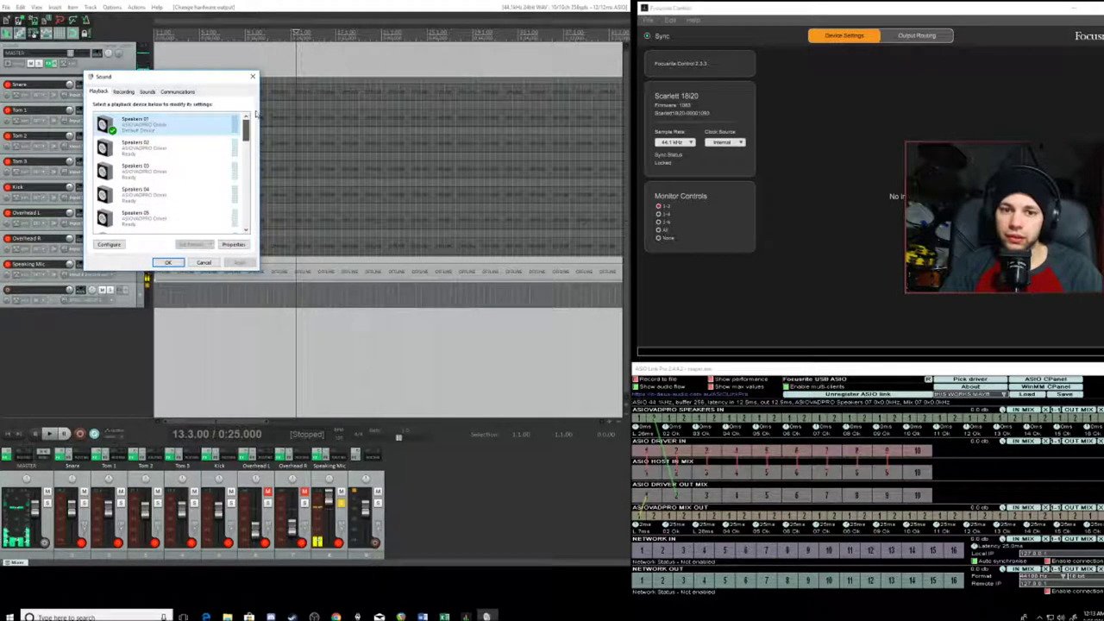
{"action": "right_click", "coordinate": [151, 143]}
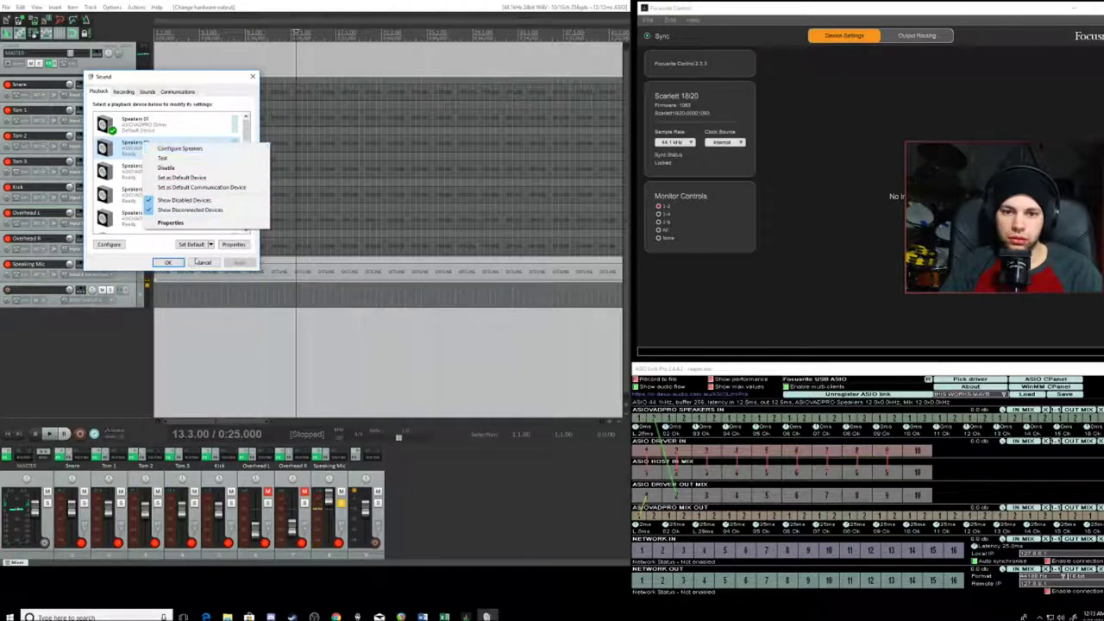
{"action": "left_click", "coordinate": [139, 126]}
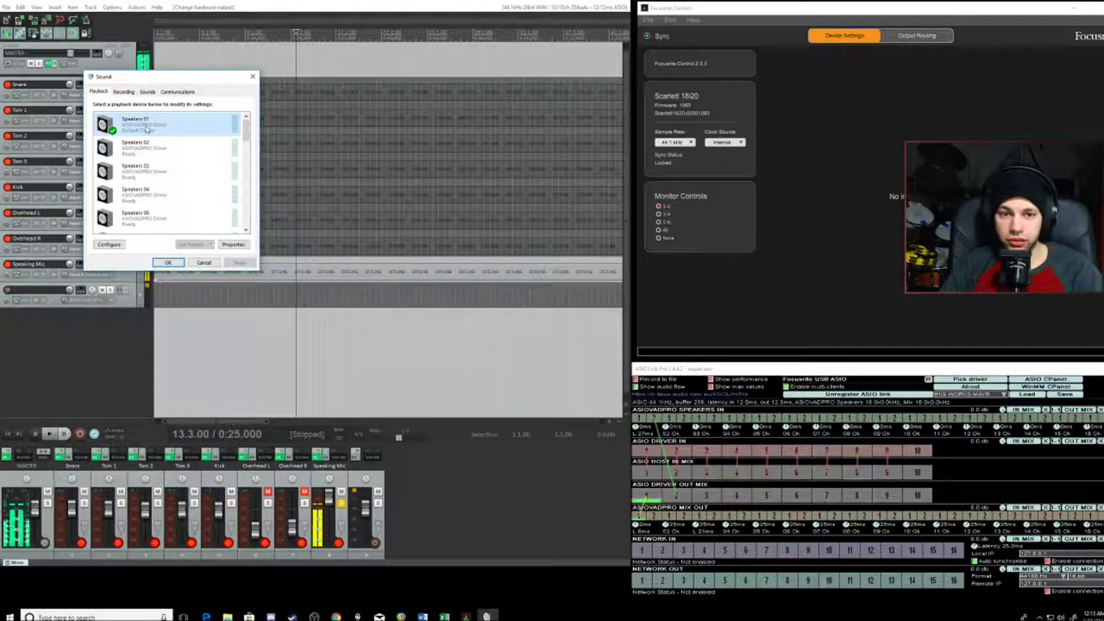
{"action": "right_click", "coordinate": [146, 126]}
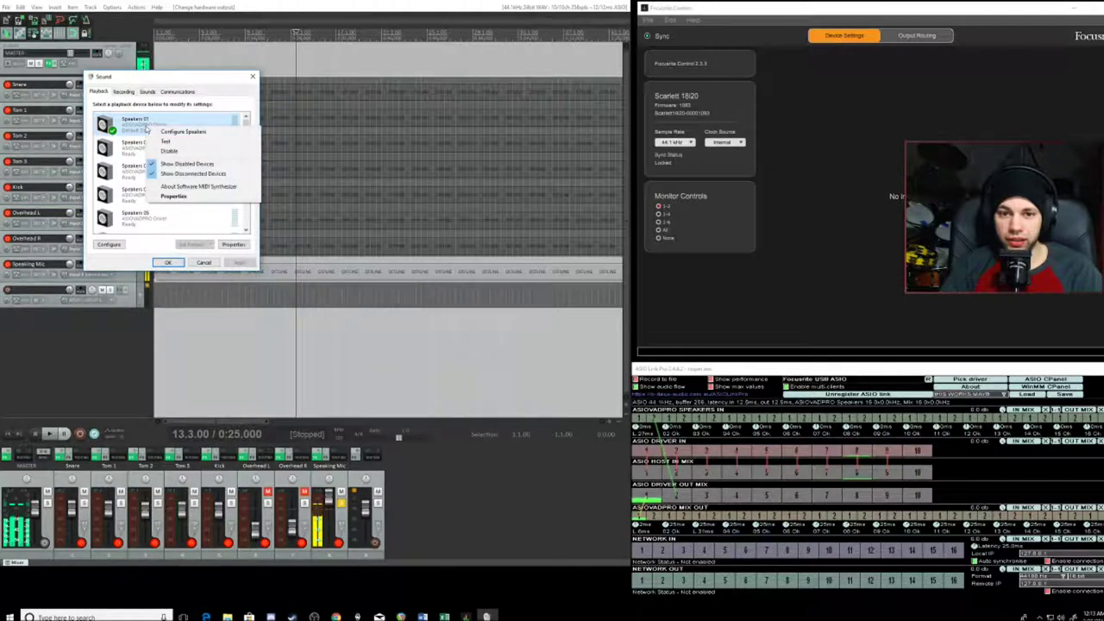
{"action": "left_click", "coordinate": [185, 197]}
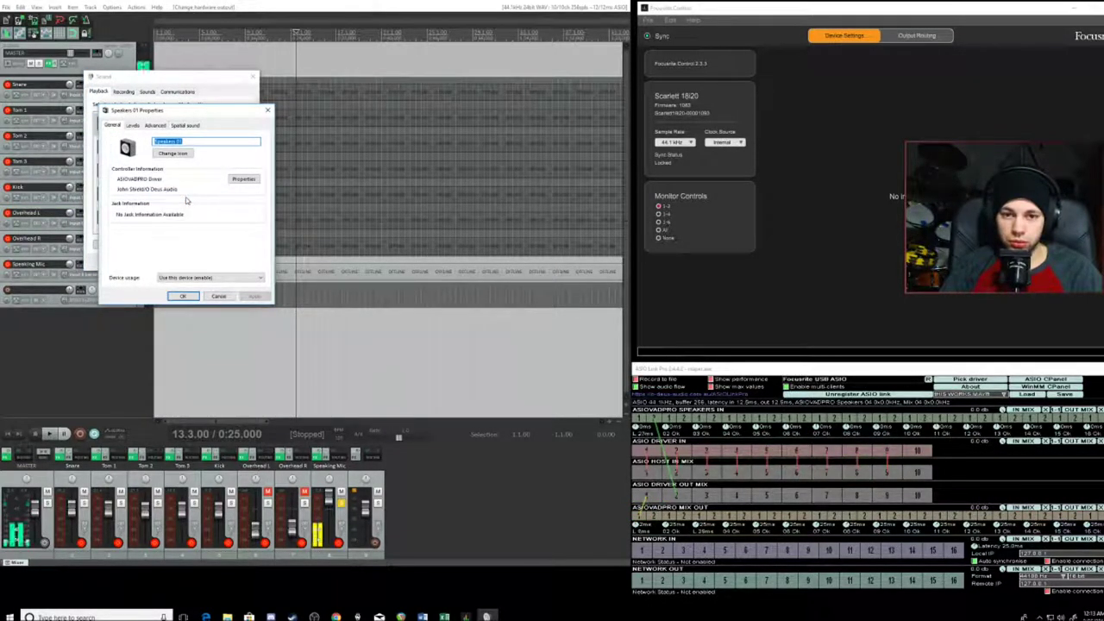
Step: Keep Speakers 01 at 24 bit, 44100 Hz to match the 44.1 kHz interface, and confirm with OK
{"action": "left_click", "coordinate": [156, 126]}
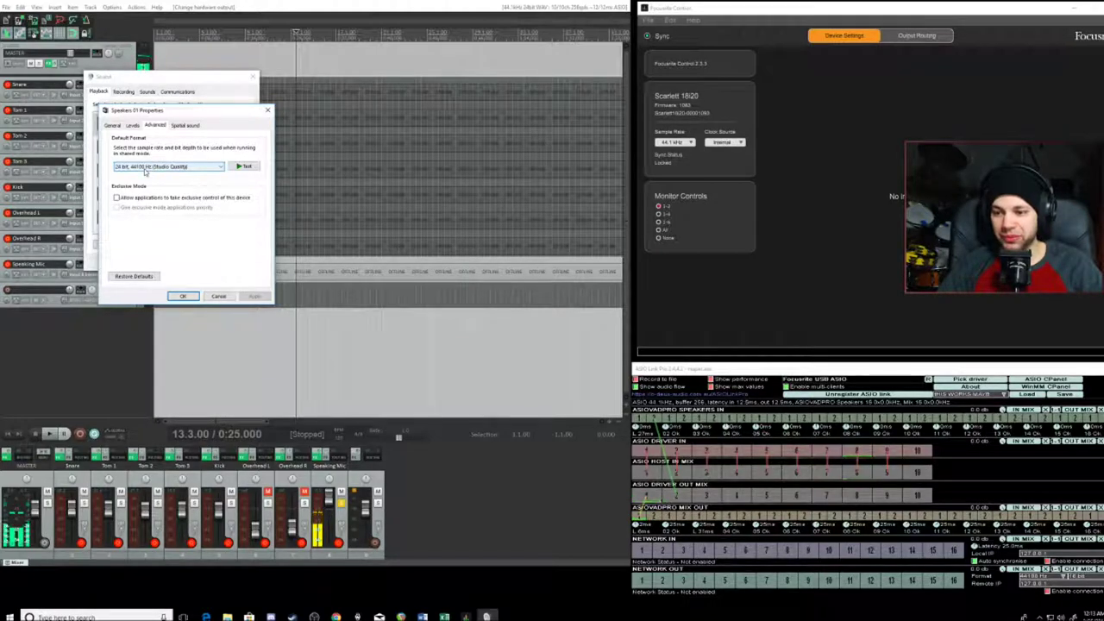
{"action": "left_click", "coordinate": [690, 142]}
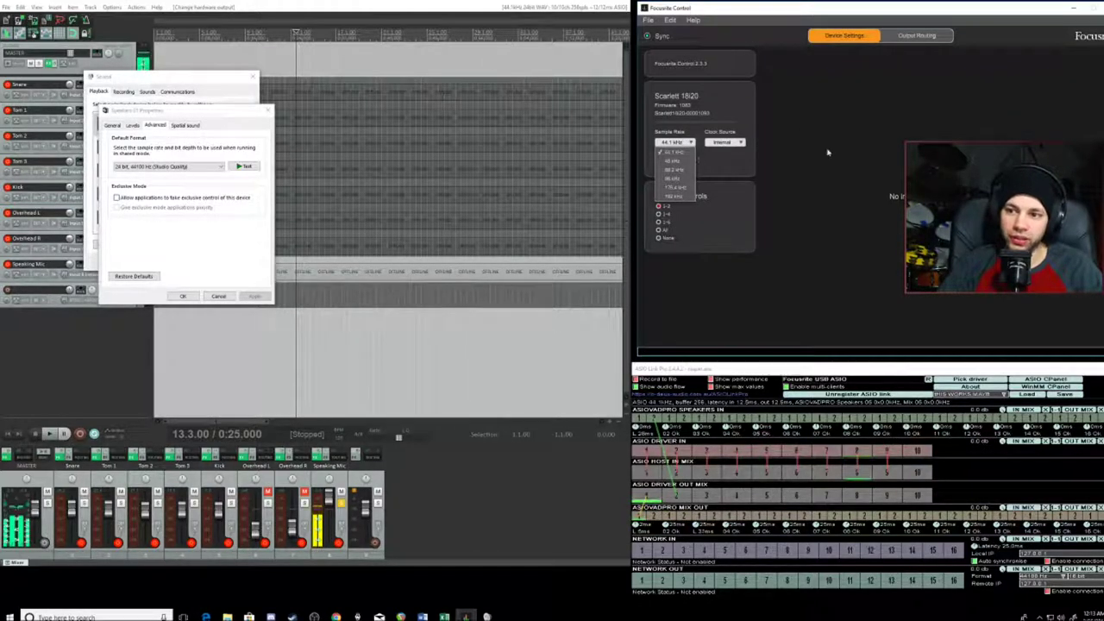
{"action": "left_click", "coordinate": [874, 243]}
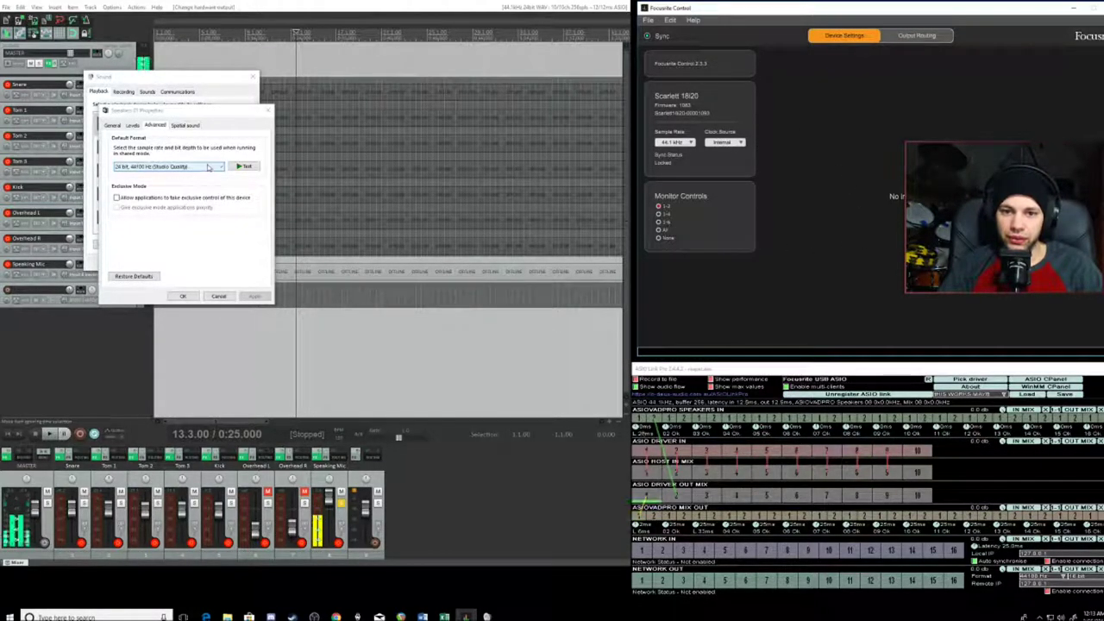
{"action": "left_click", "coordinate": [208, 166]}
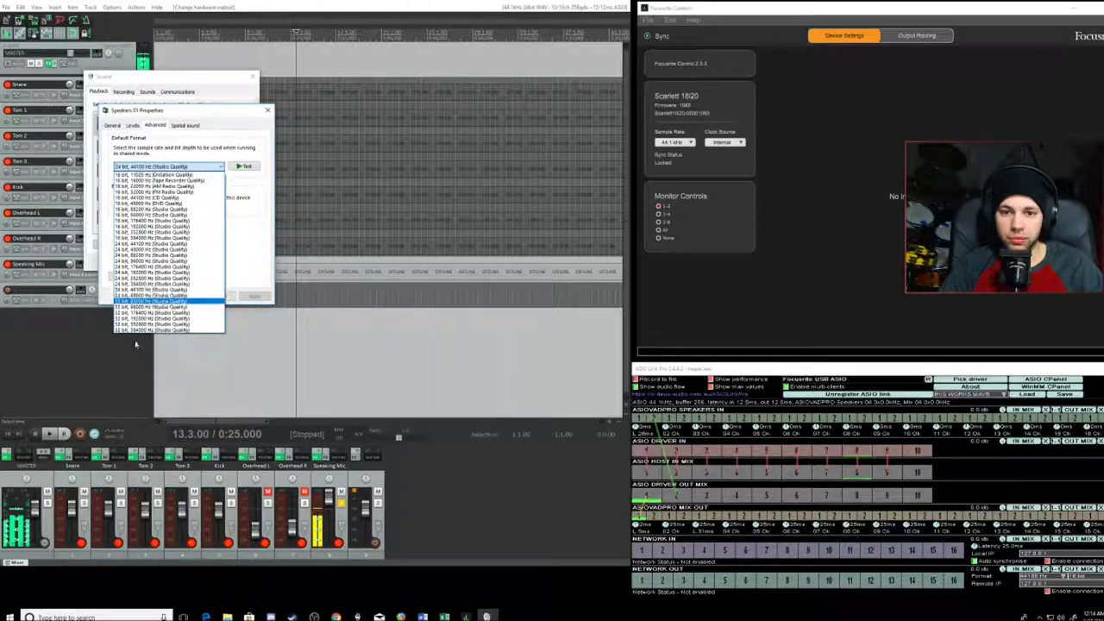
{"action": "left_click", "coordinate": [207, 243]}
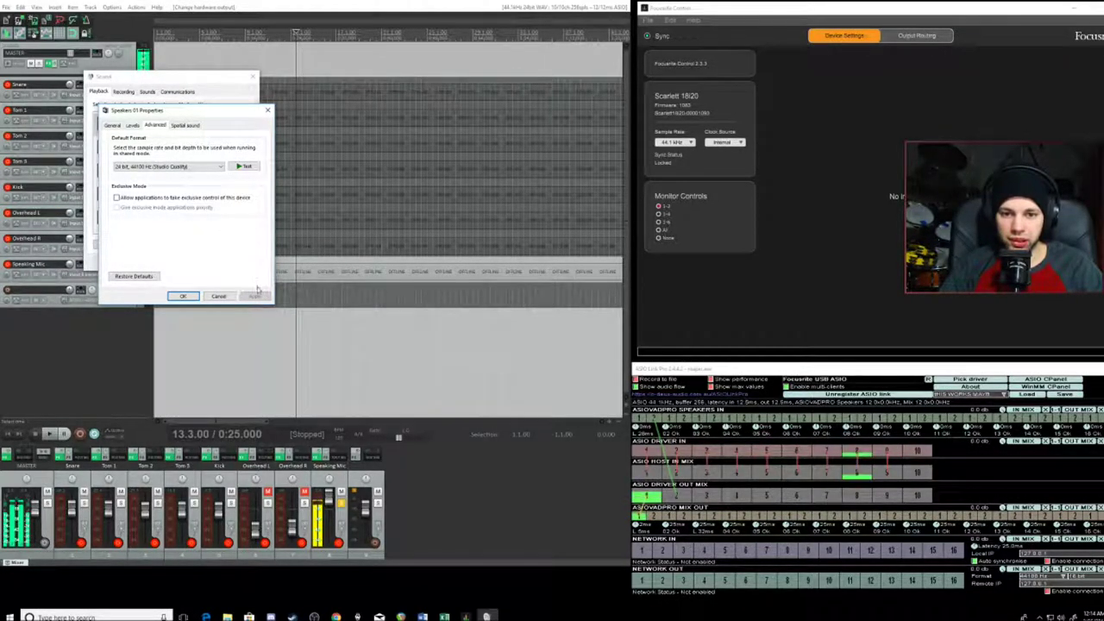
{"action": "left_click", "coordinate": [182, 296]}
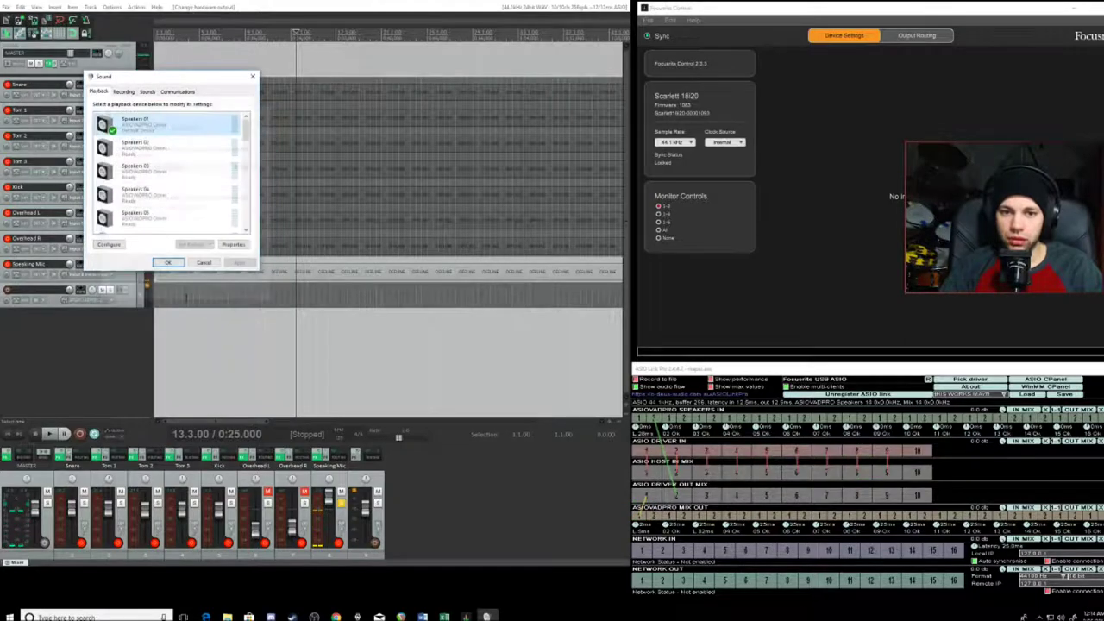
Step: Give the Mix 01 recording device a 2 channel, 24 bit, 44100 Hz default format and apply it
{"action": "left_click", "coordinate": [126, 93]}
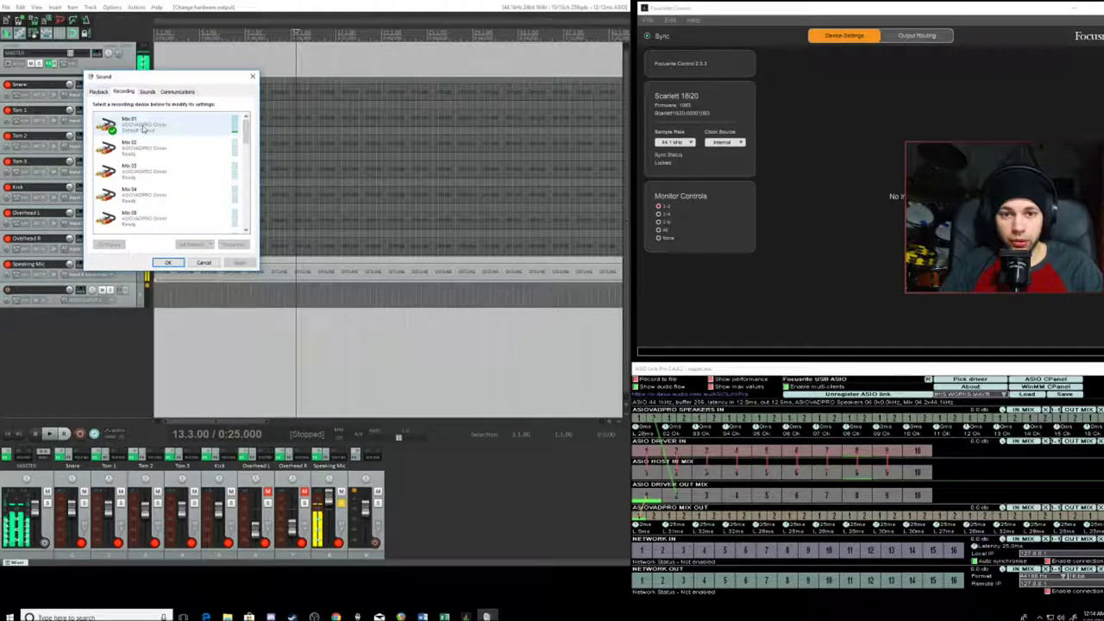
{"action": "left_click", "coordinate": [144, 126]}
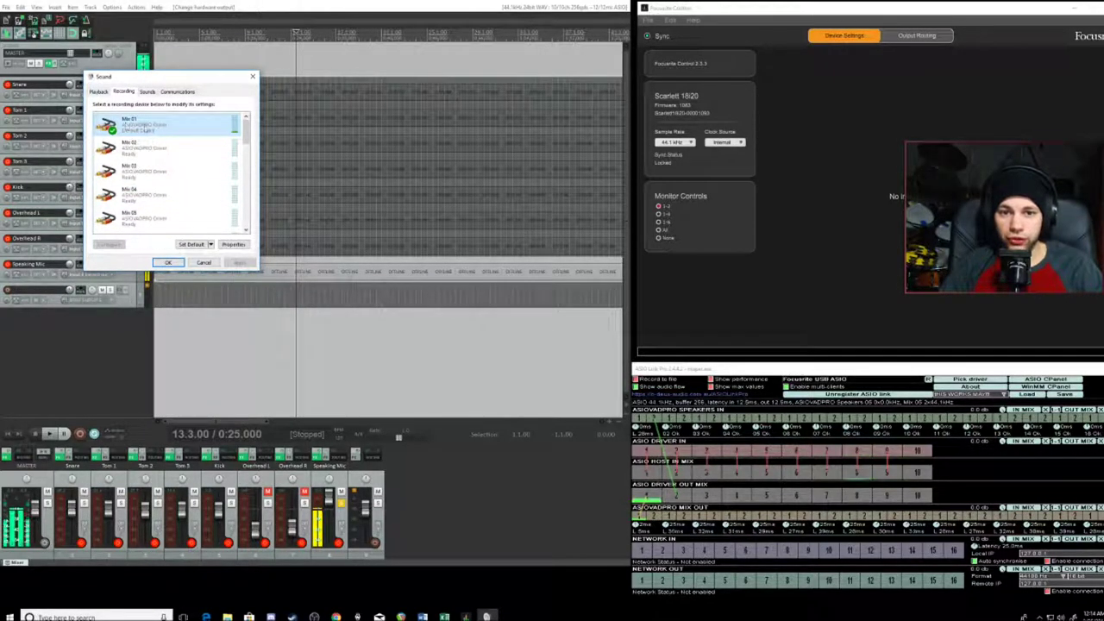
{"action": "right_click", "coordinate": [142, 125]}
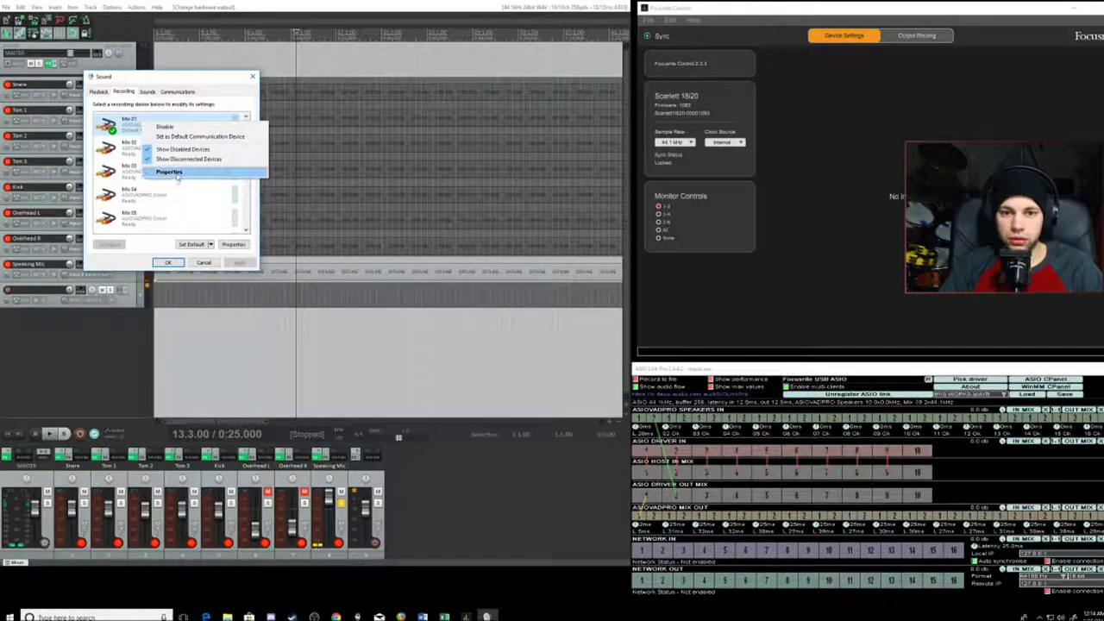
{"action": "left_click", "coordinate": [178, 172]}
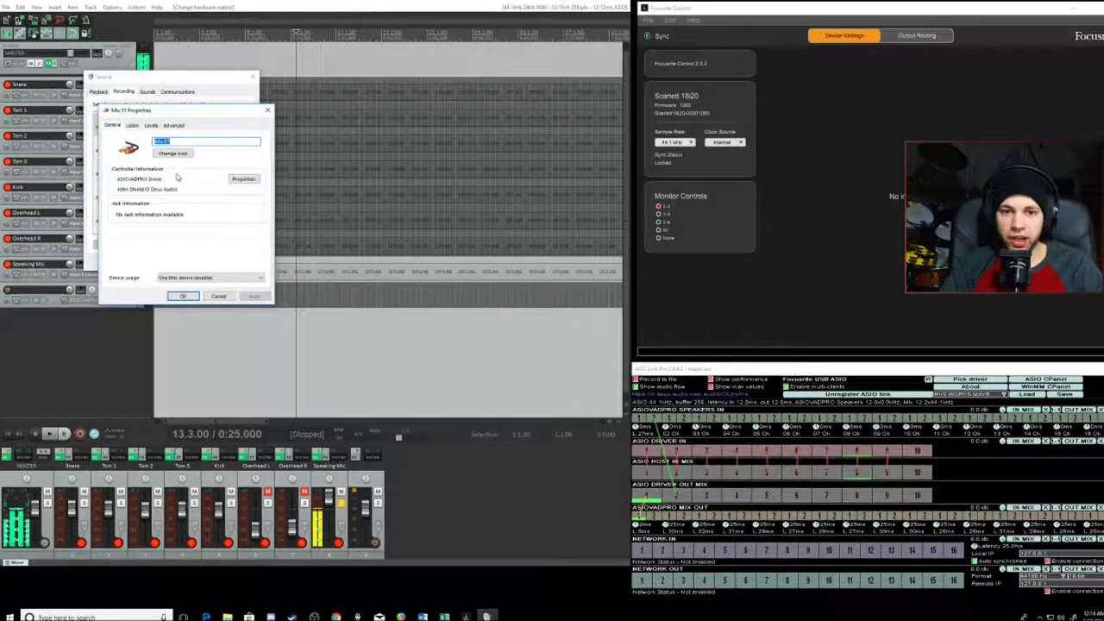
{"action": "left_click", "coordinate": [171, 127]}
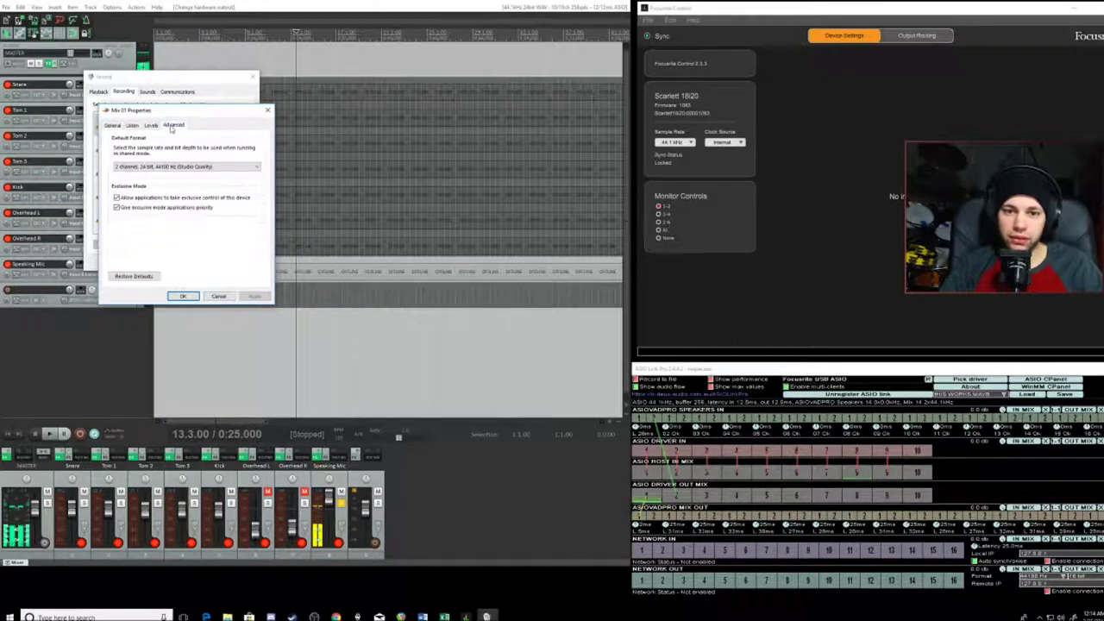
{"action": "left_click", "coordinate": [209, 170]}
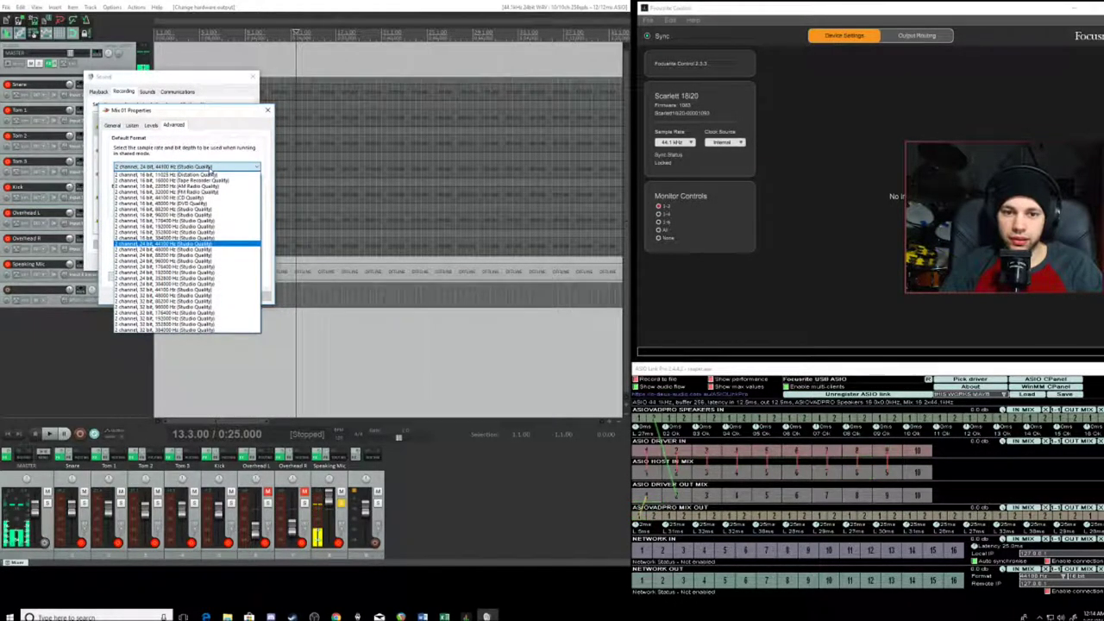
{"action": "left_click", "coordinate": [163, 244]}
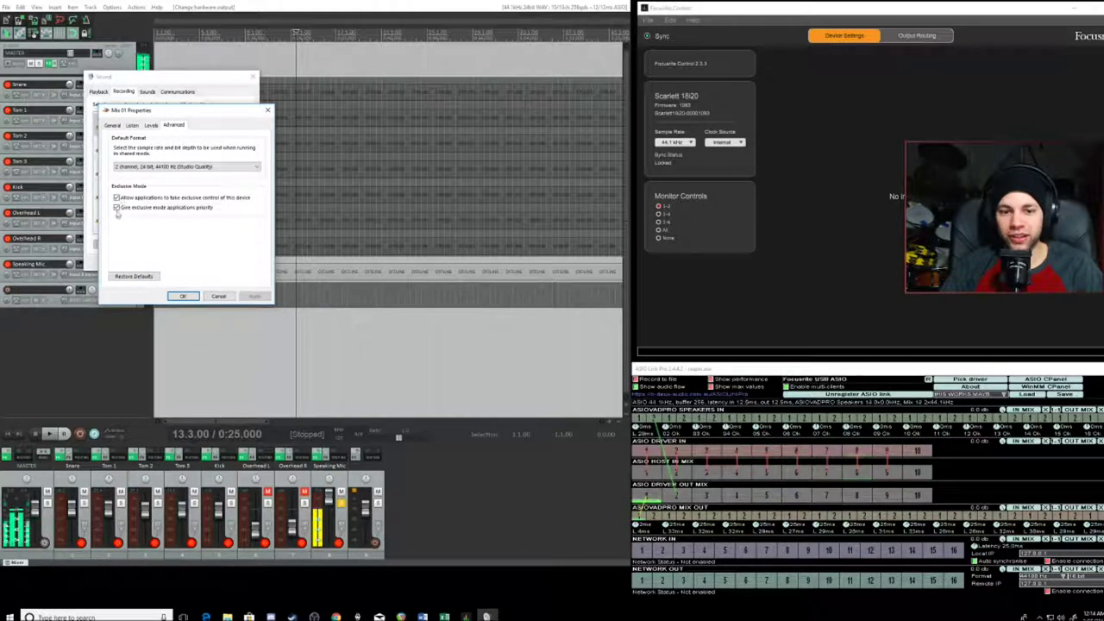
{"action": "left_click", "coordinate": [182, 296]}
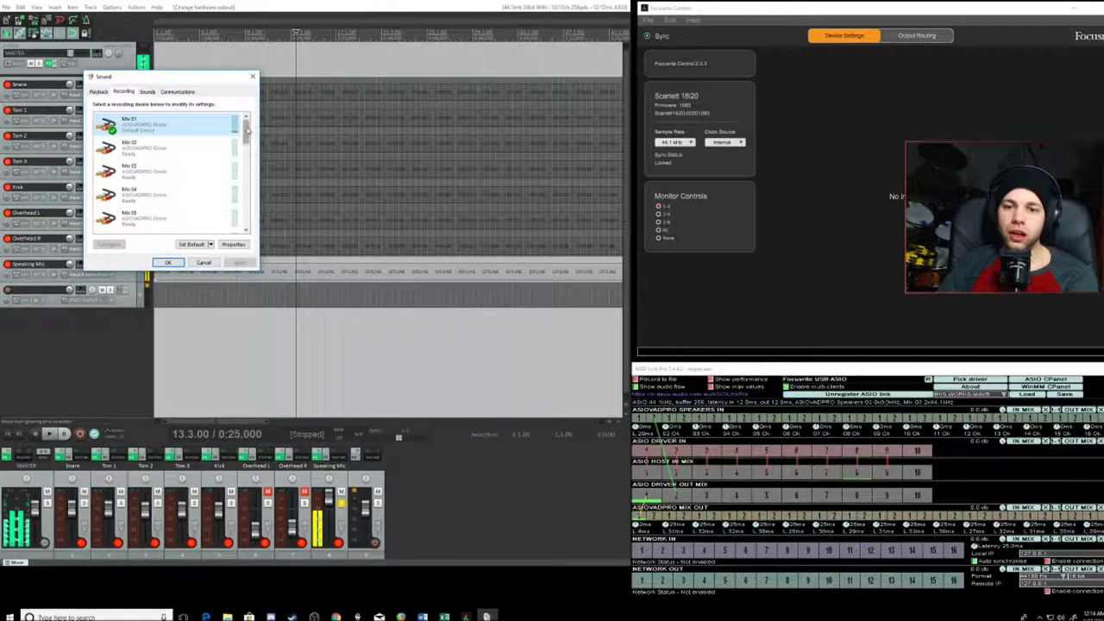
Step: Scroll down the recording list and look over the Focusrite USB and Mix 16 device options without changes
{"action": "left_click_drag", "start_coordinate": [246, 129], "coordinate": [245, 192]}
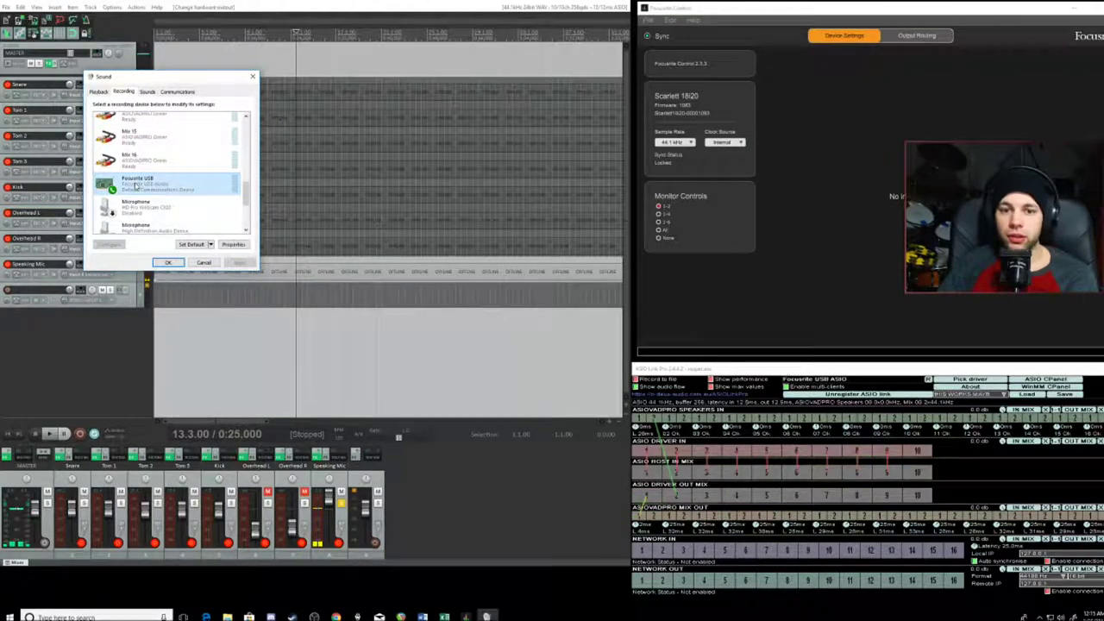
{"action": "right_click", "coordinate": [134, 182]}
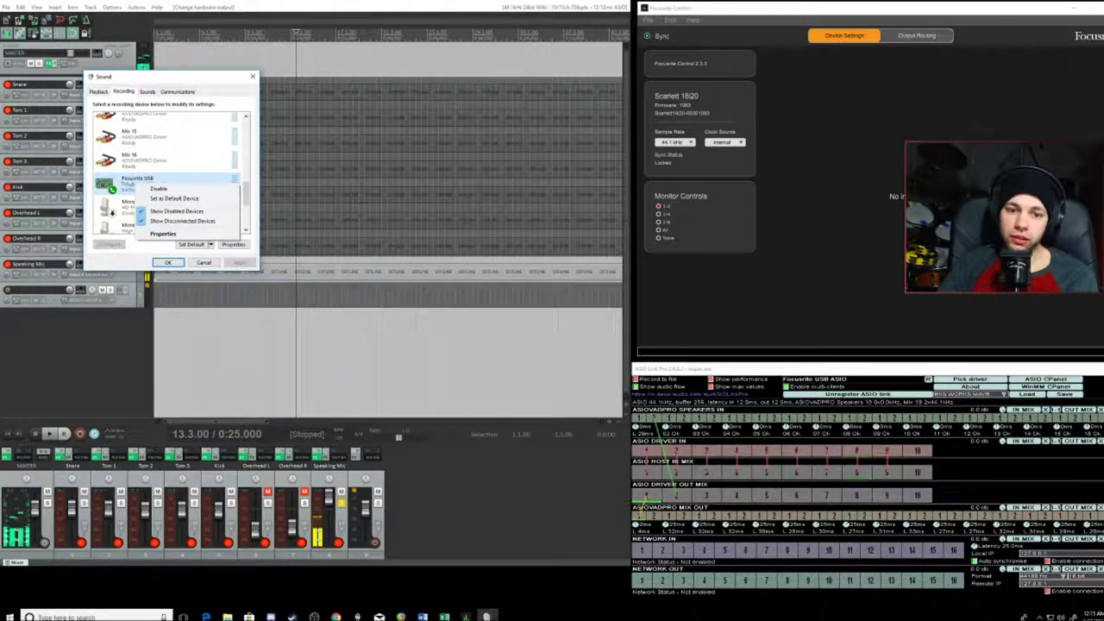
{"action": "left_click", "coordinate": [129, 183]}
{"action": "right_click", "coordinate": [159, 184]}
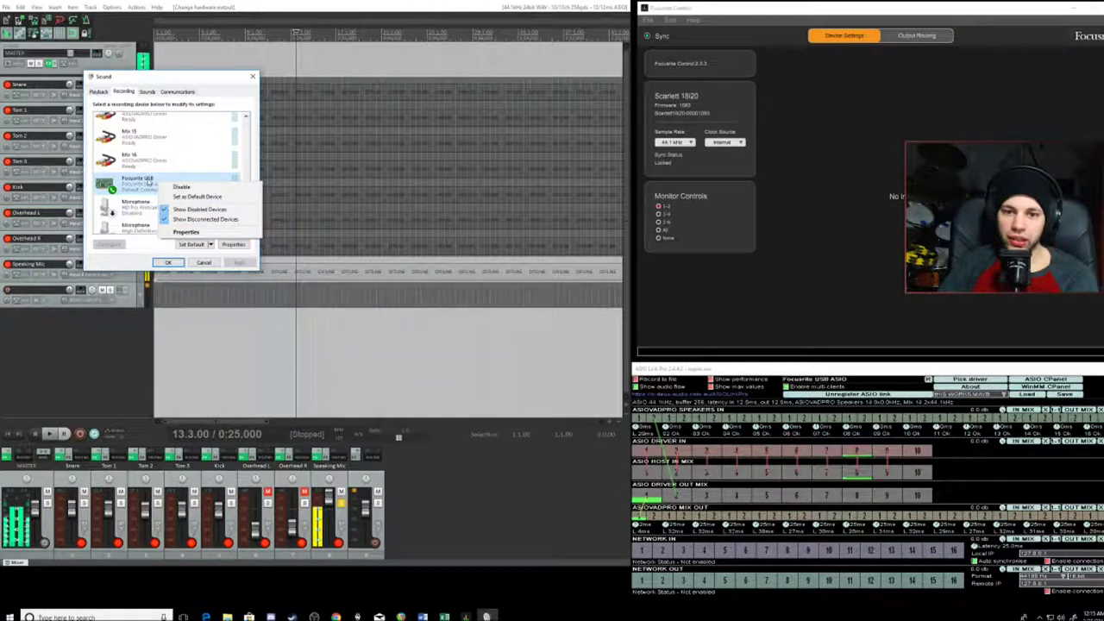
{"action": "left_click", "coordinate": [202, 197]}
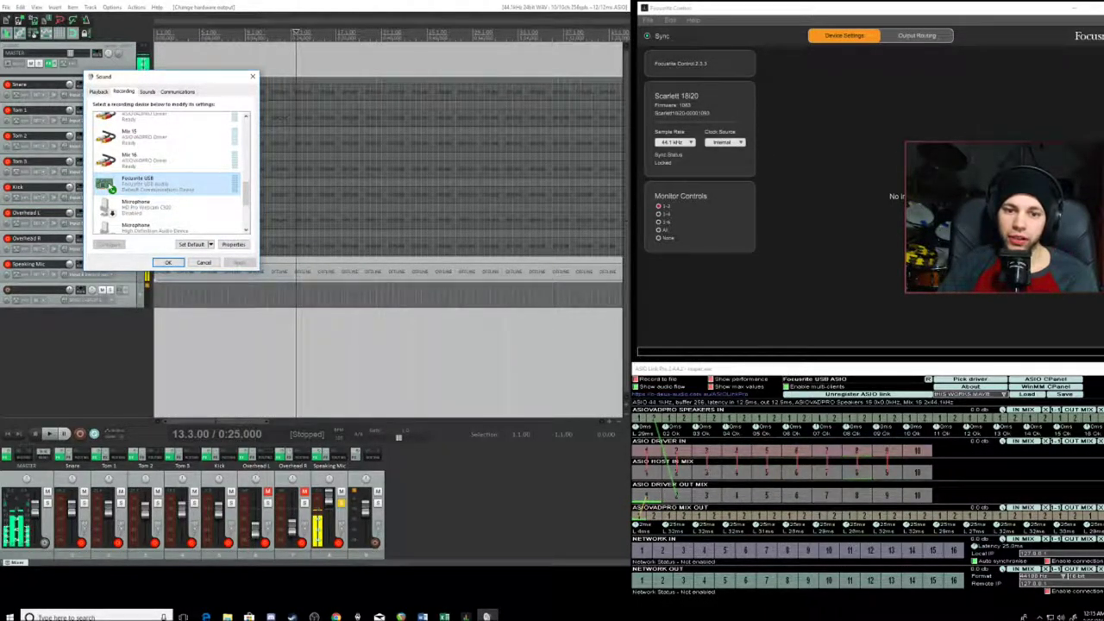
{"action": "right_click", "coordinate": [153, 163]}
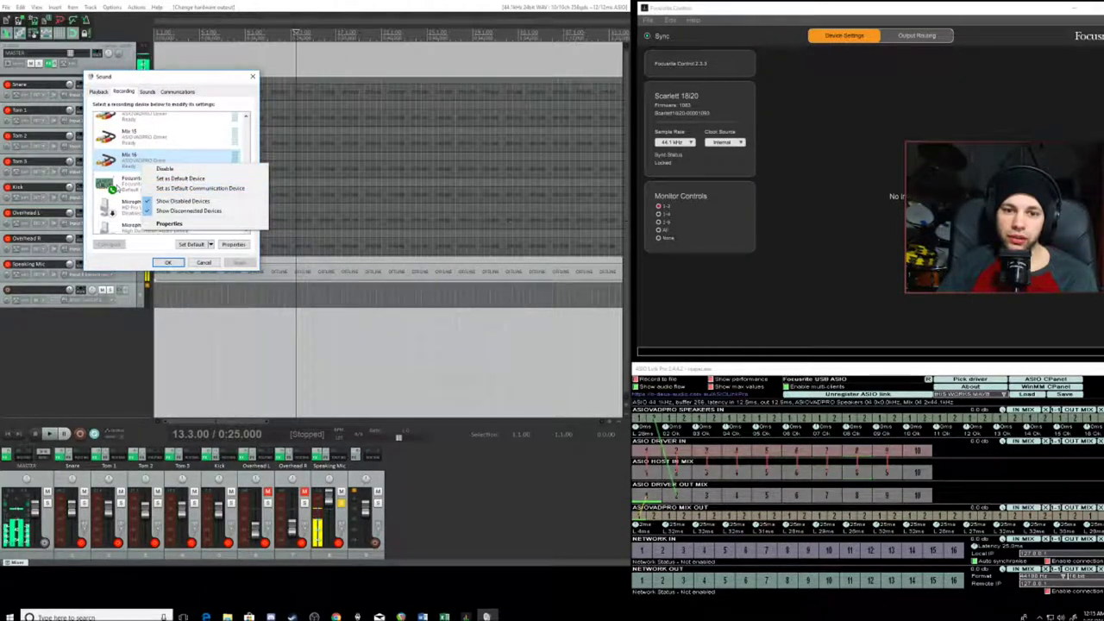
{"action": "left_click", "coordinate": [129, 183]}
Step: Review the Focusrite USB properties, scroll the list back to the top, and close Sound settings
{"action": "right_click", "coordinate": [134, 184]}
{"action": "left_click", "coordinate": [186, 235]}
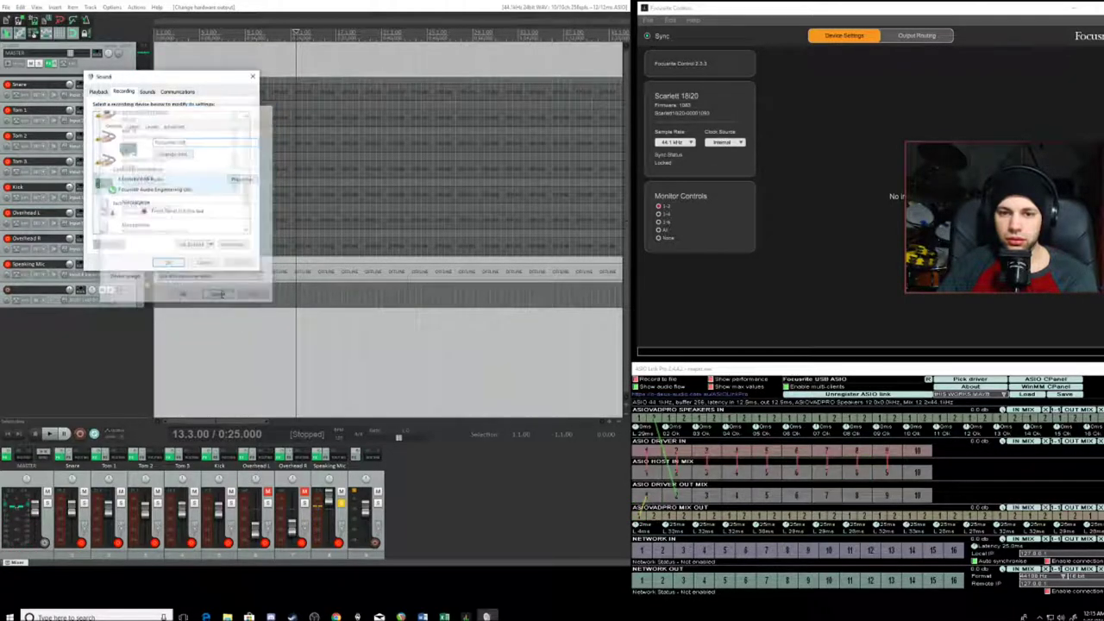
{"action": "left_click", "coordinate": [220, 297]}
{"action": "left_click_drag", "start_coordinate": [254, 190], "coordinate": [254, 119]}
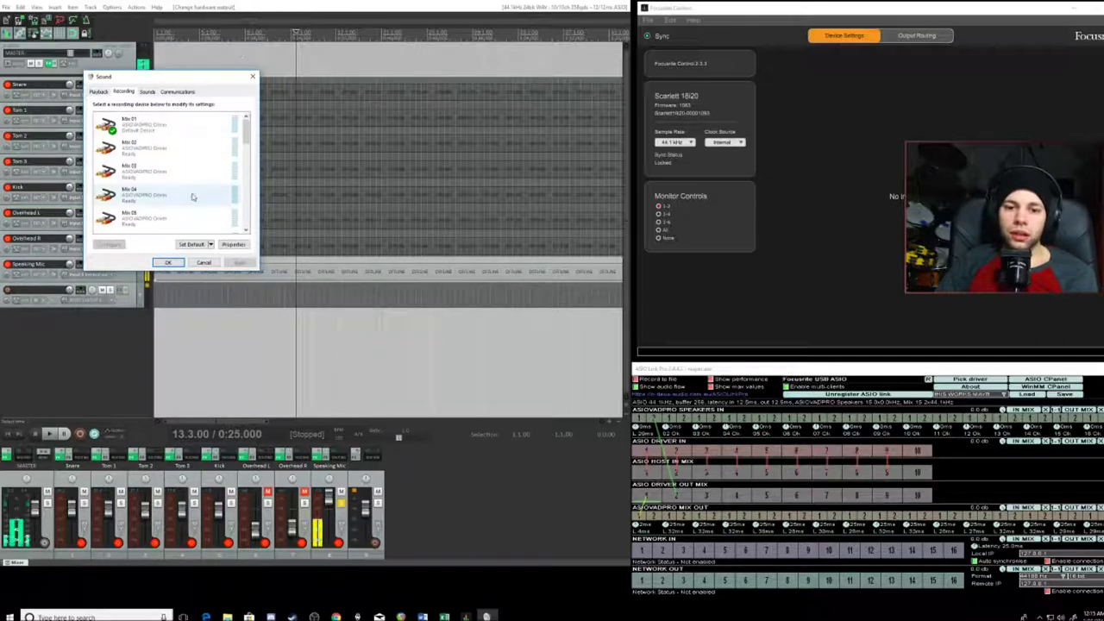
{"action": "left_click", "coordinate": [169, 263]}
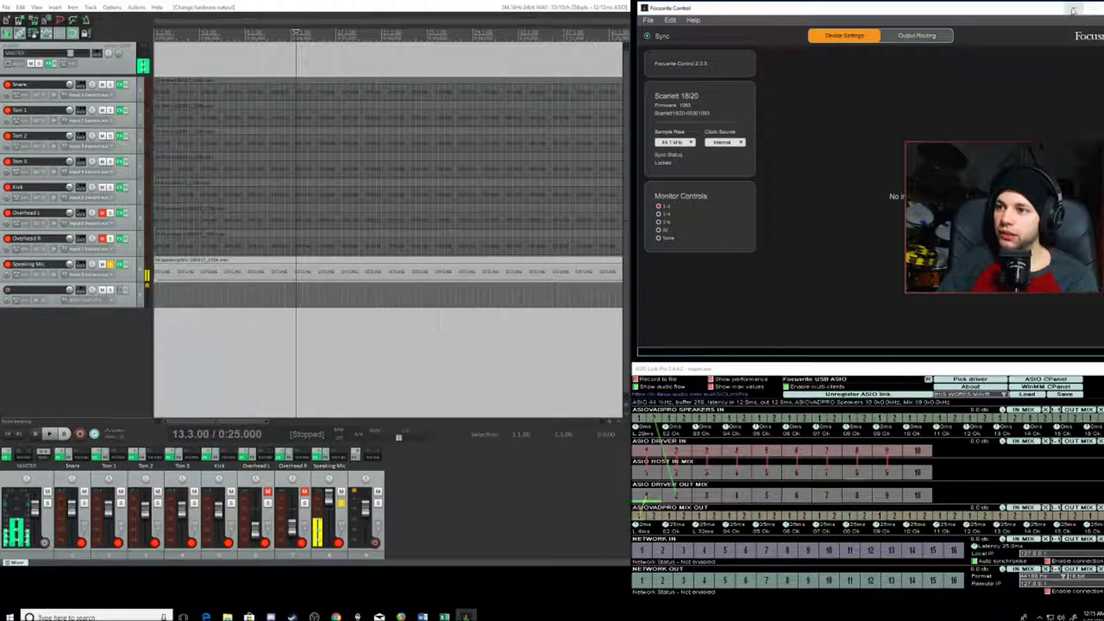
Step: Minimize Focusrite Control and ASIO Link Pro, then bring up OBS Studio's Settings dialog
{"action": "left_click", "coordinate": [1073, 11]}
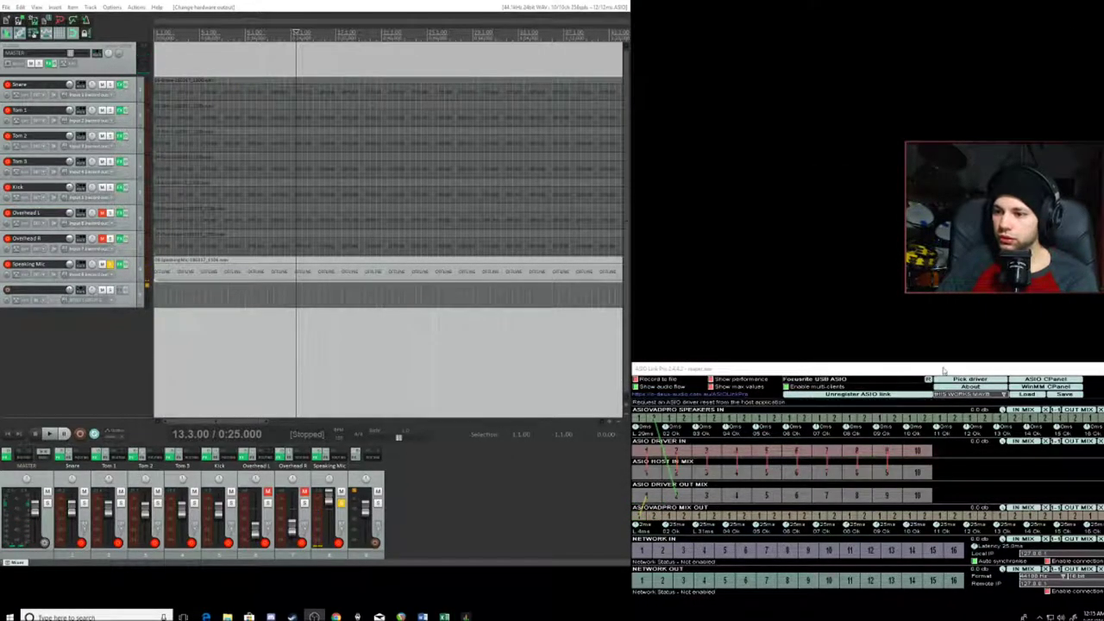
{"action": "left_click_drag", "start_coordinate": [1014, 371], "coordinate": [244, 349]}
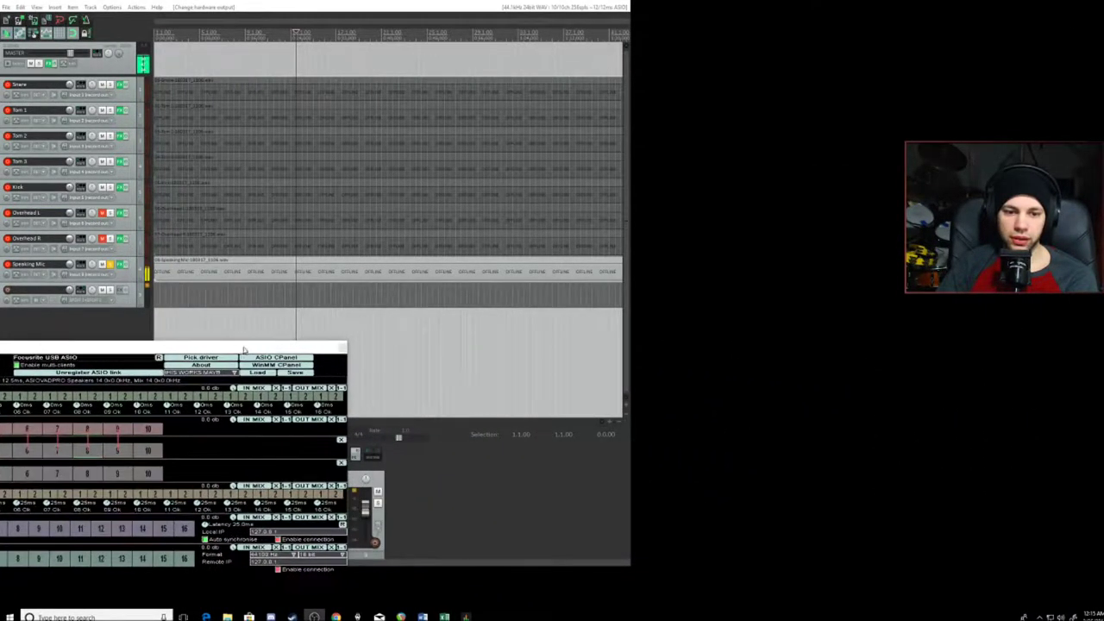
{"action": "left_click", "coordinate": [342, 346]}
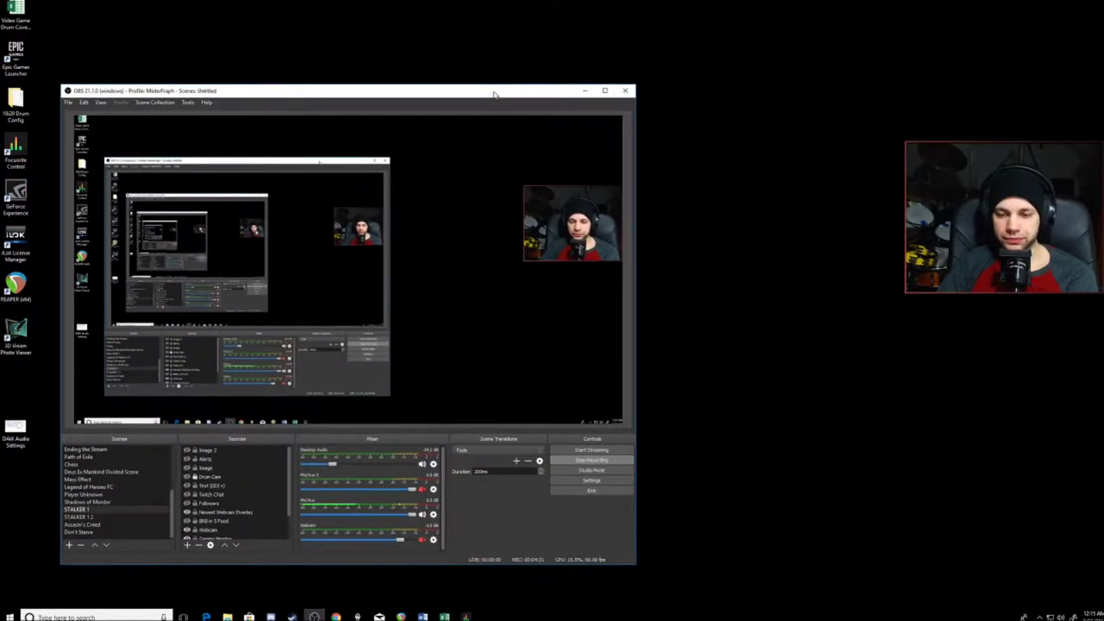
{"action": "left_click", "coordinate": [601, 485]}
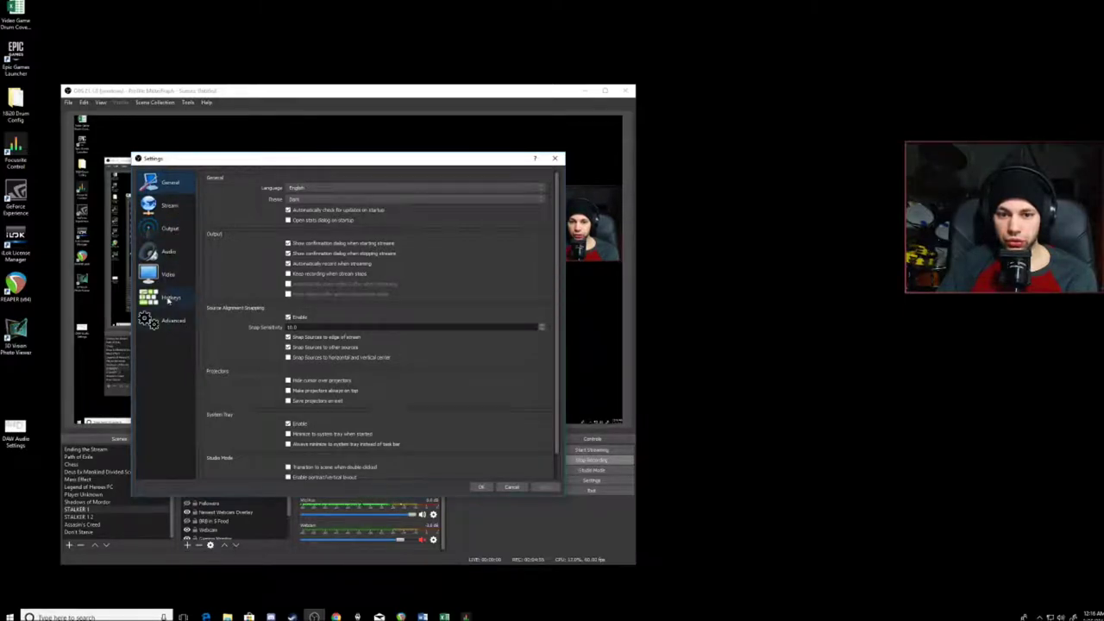
Step: On the OBS Audio page, confirm the sample rate is 44.1 kHz, keeping Mono channels
{"action": "left_click", "coordinate": [169, 252]}
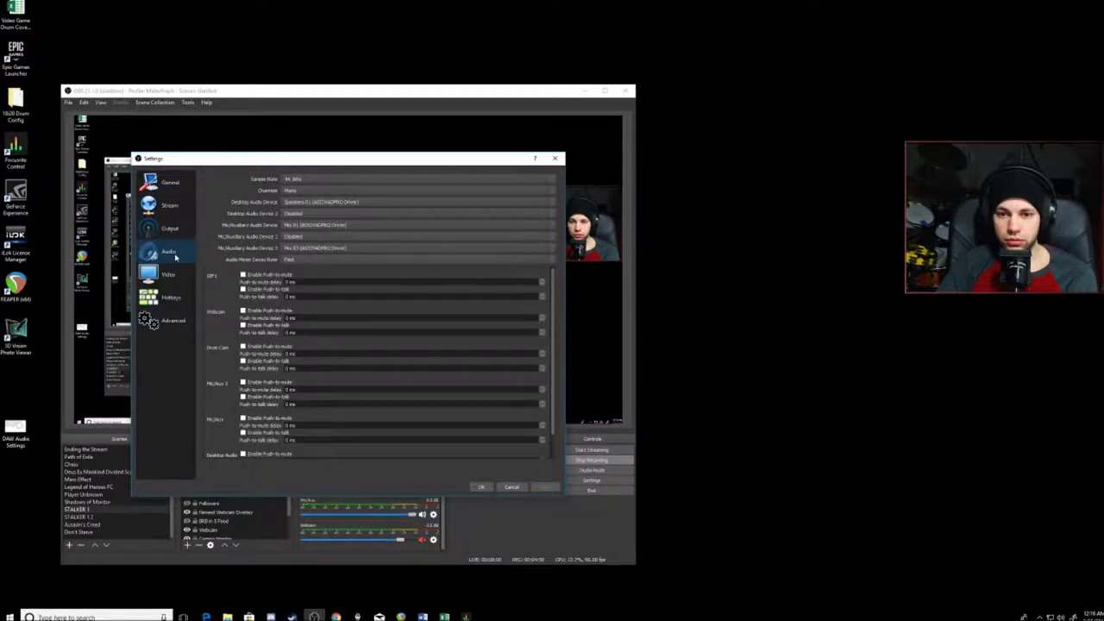
{"action": "left_click", "coordinate": [323, 179]}
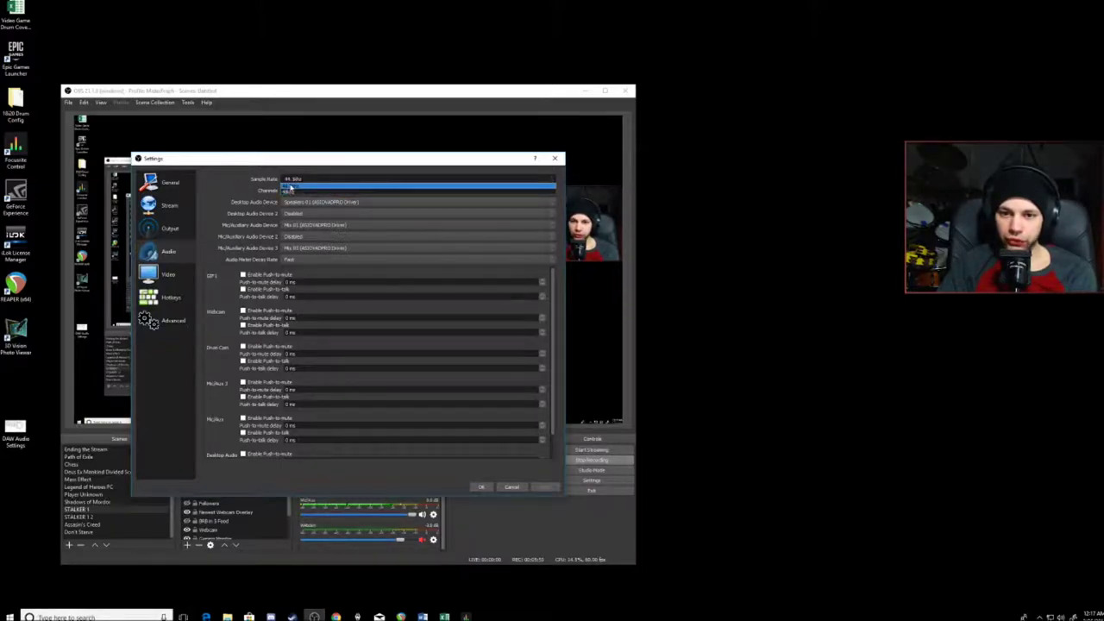
{"action": "left_click", "coordinate": [235, 185]}
Step: Keep channels on Mono and verify Speakers 01 for desktop audio and Mic 01 for mic/aux
{"action": "left_click", "coordinate": [289, 191]}
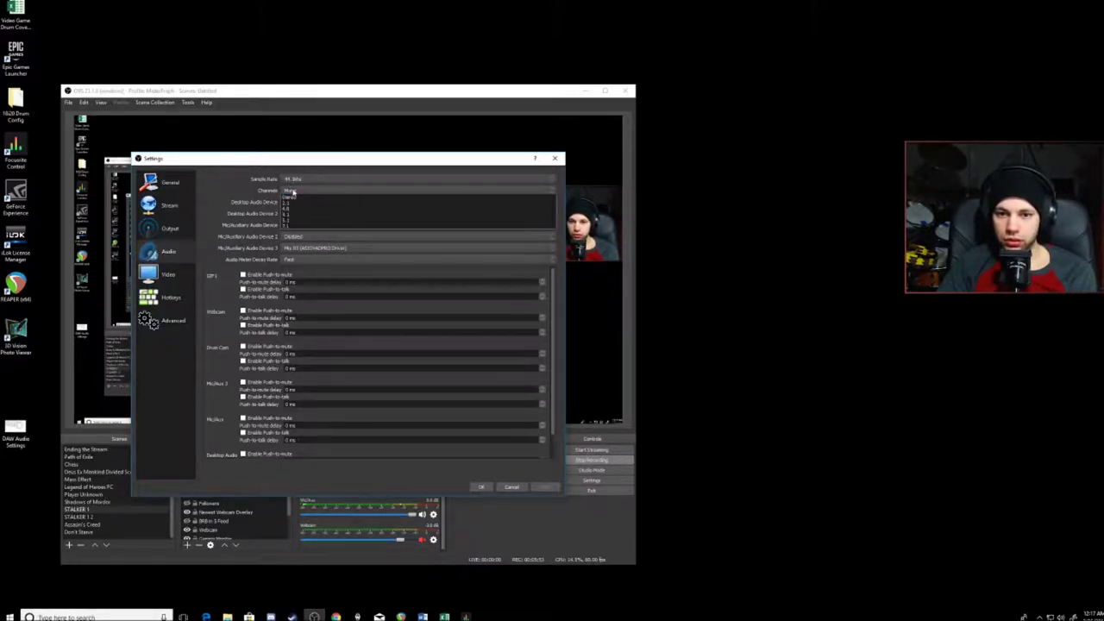
{"action": "left_click", "coordinate": [239, 191]}
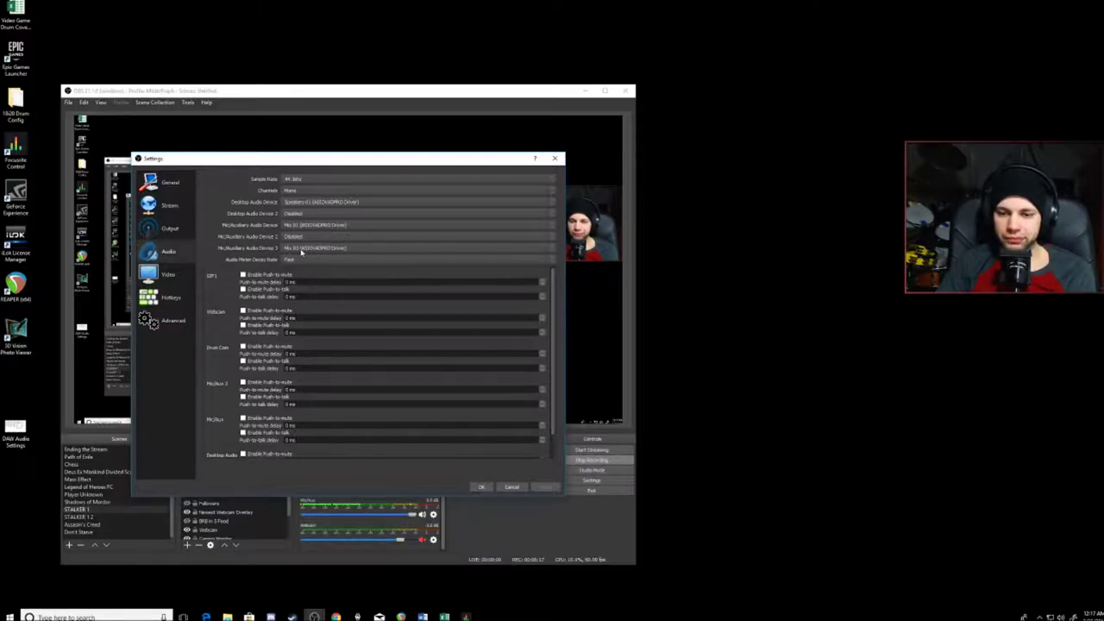
{"action": "left_click_drag", "start_coordinate": [324, 235], "coordinate": [512, 176]}
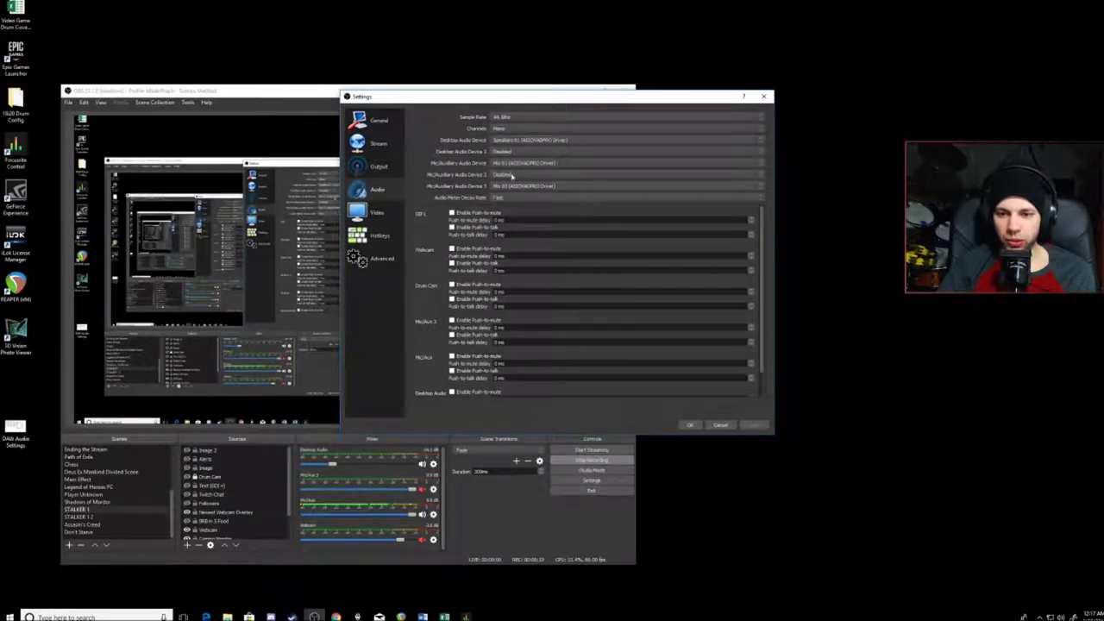
{"action": "left_click_drag", "start_coordinate": [517, 102], "coordinate": [295, 104]}
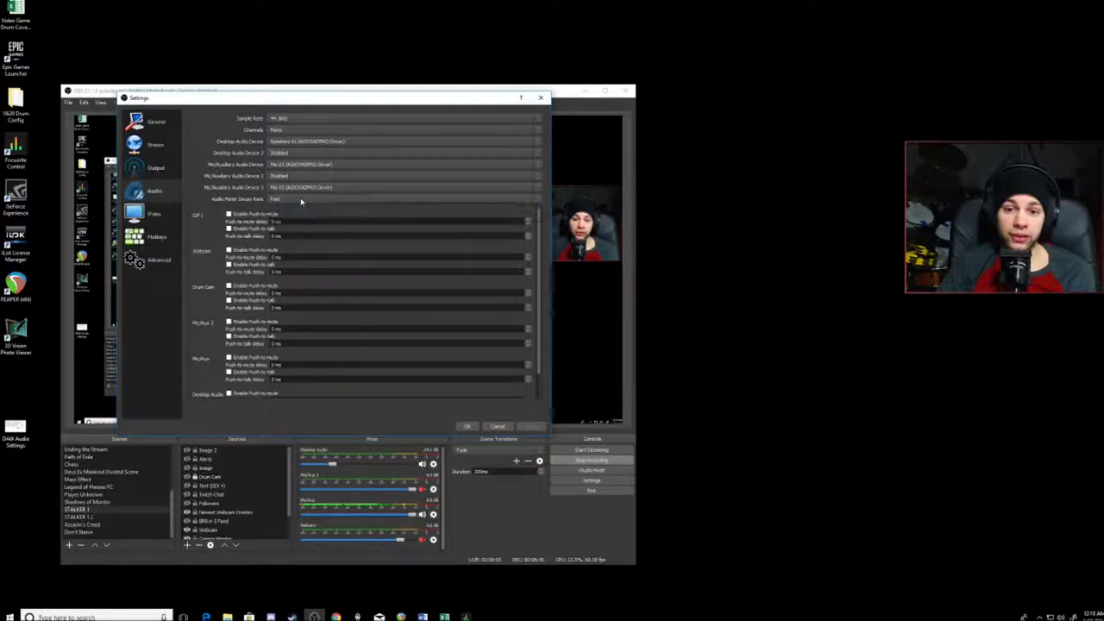
{"action": "left_click", "coordinate": [303, 200]}
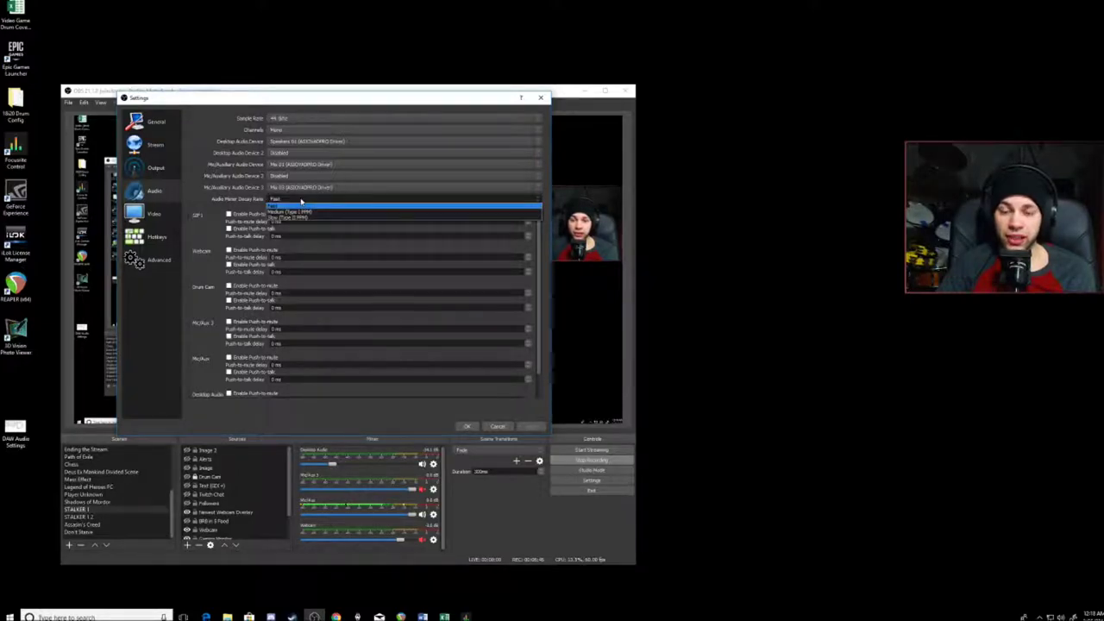
Step: Leave the audio meter decay rate on Fast and switch to the Hotkeys page
{"action": "left_click", "coordinate": [332, 207]}
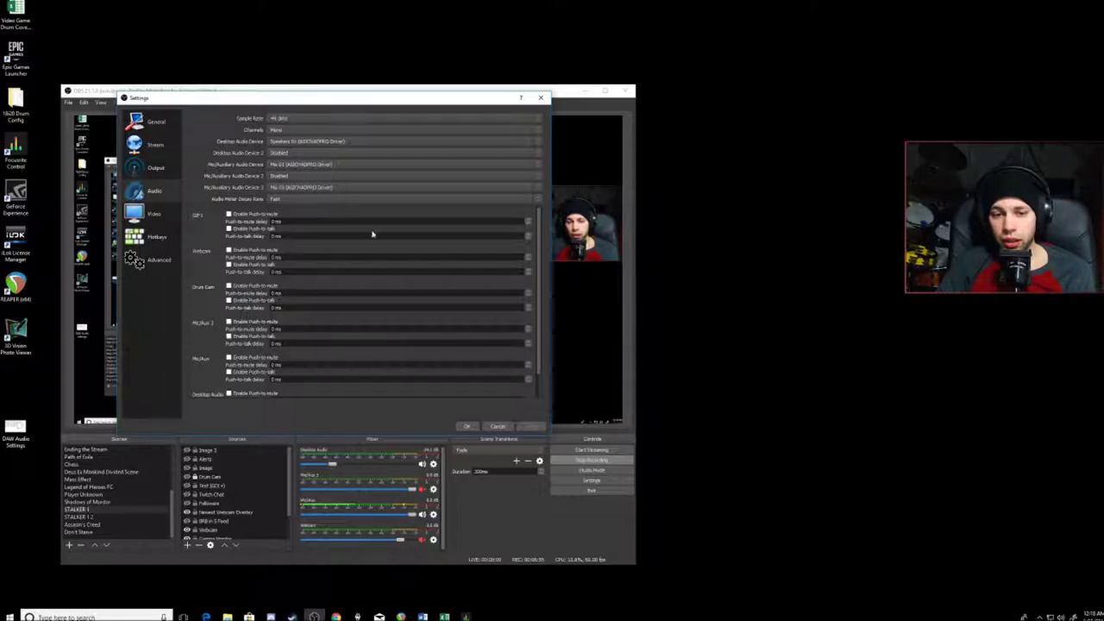
{"action": "left_click", "coordinate": [159, 241]}
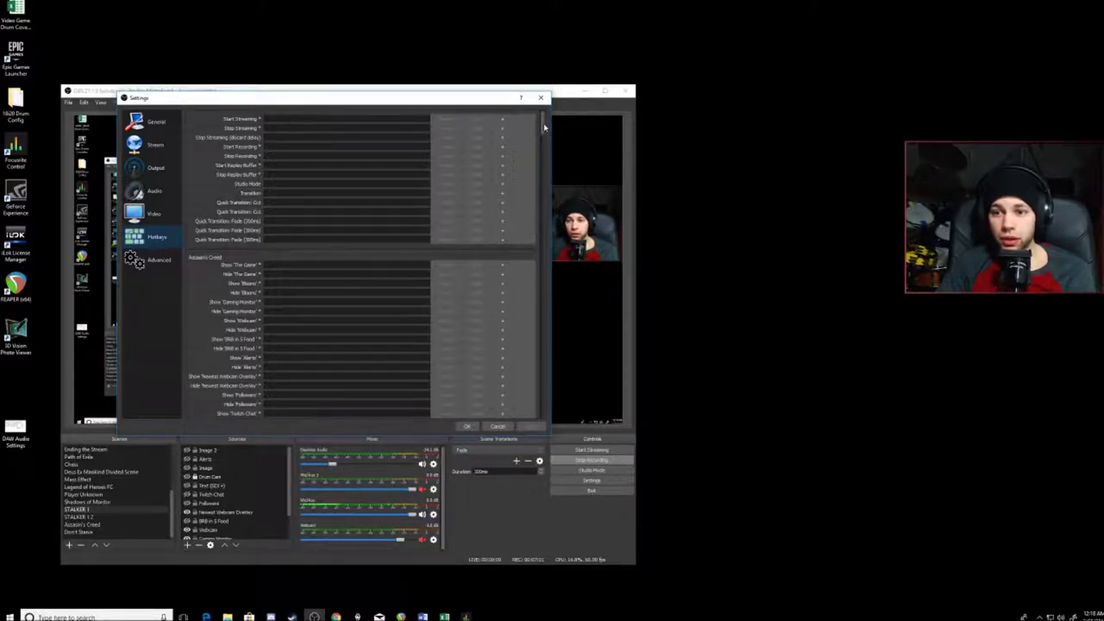
Step: Scroll the Hotkeys list down to the Mic/Aux Mute and Unmute hotkeys
{"action": "left_click_drag", "start_coordinate": [544, 130], "coordinate": [567, 406]}
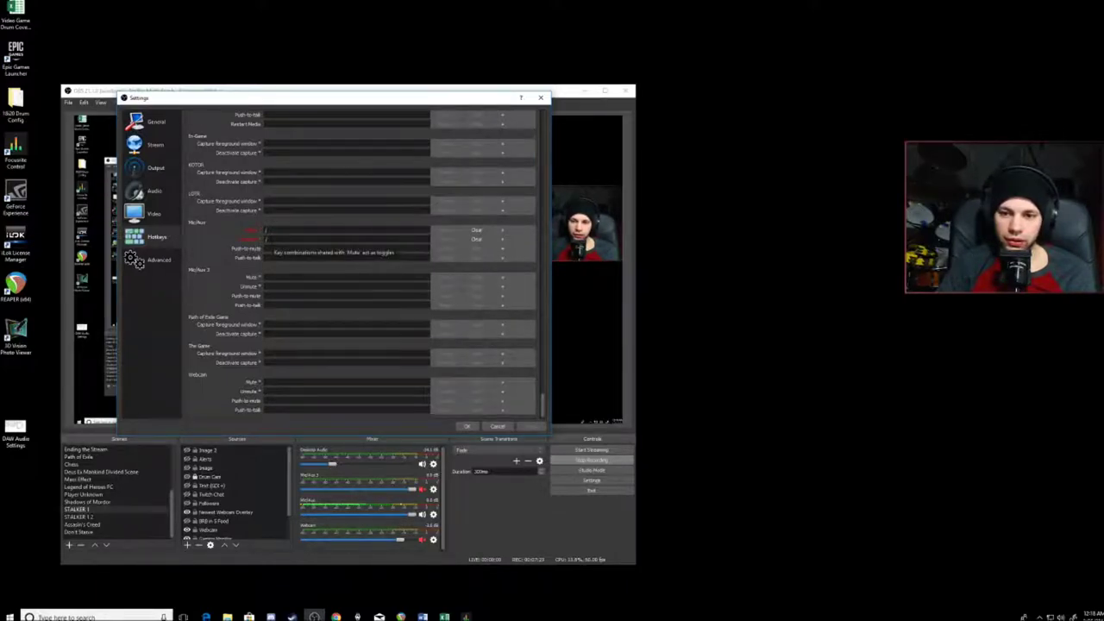
Step: Restore the original Mic/Aux Mute and Unmute hotkey bindings, then apply and close Settings
{"action": "left_click", "coordinate": [266, 231]}
{"action": "key", "text": "BackSpace"}
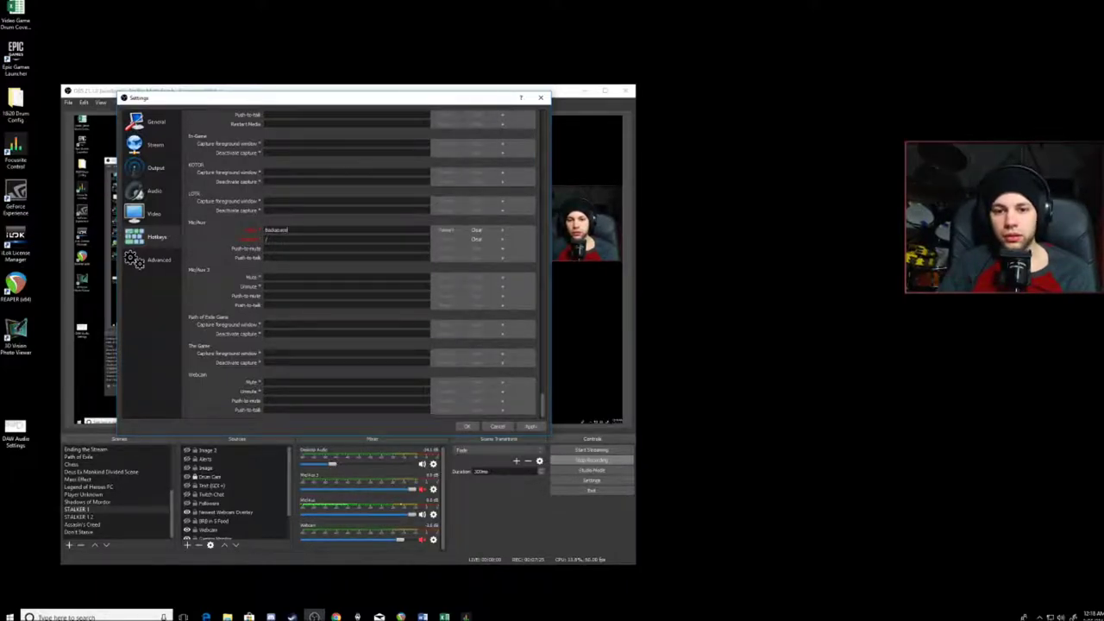
{"action": "left_click", "coordinate": [447, 232]}
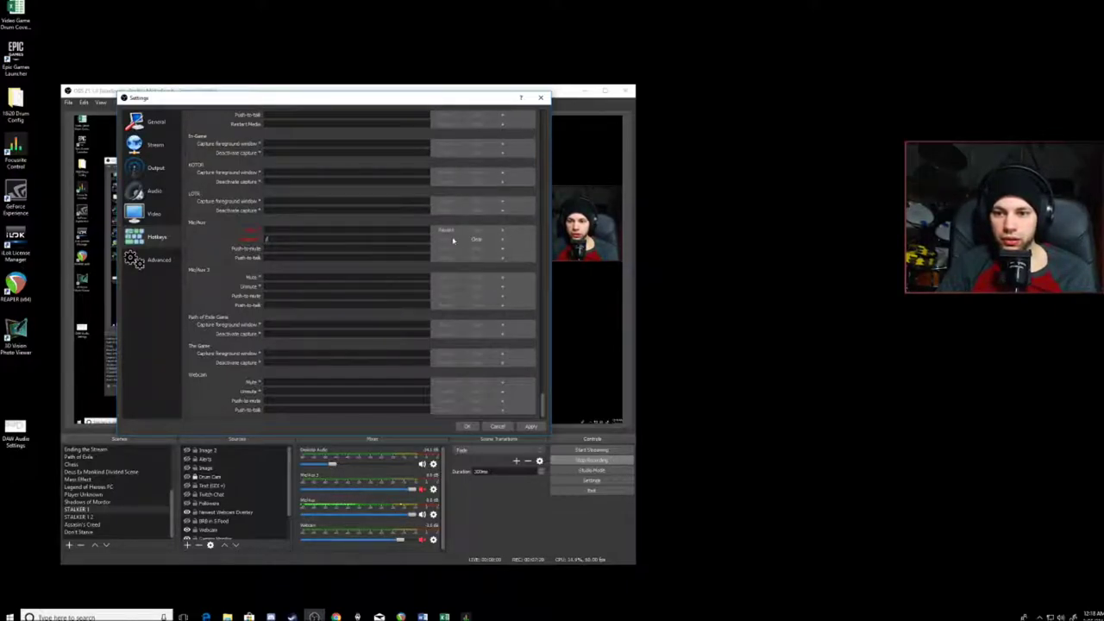
{"action": "left_click", "coordinate": [476, 239]}
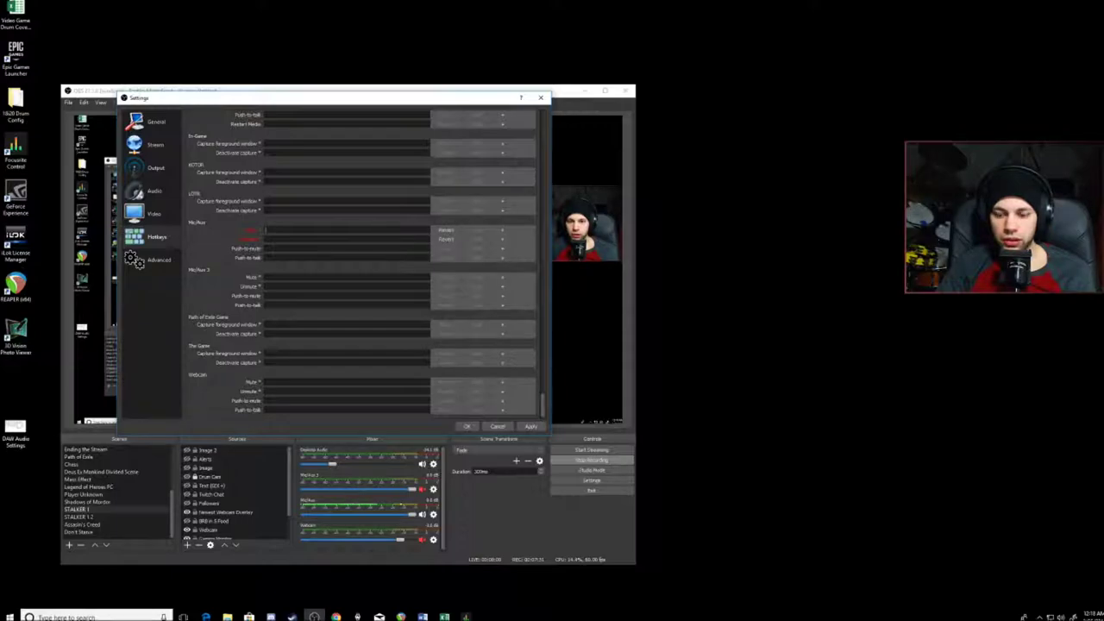
{"action": "left_click", "coordinate": [445, 230]}
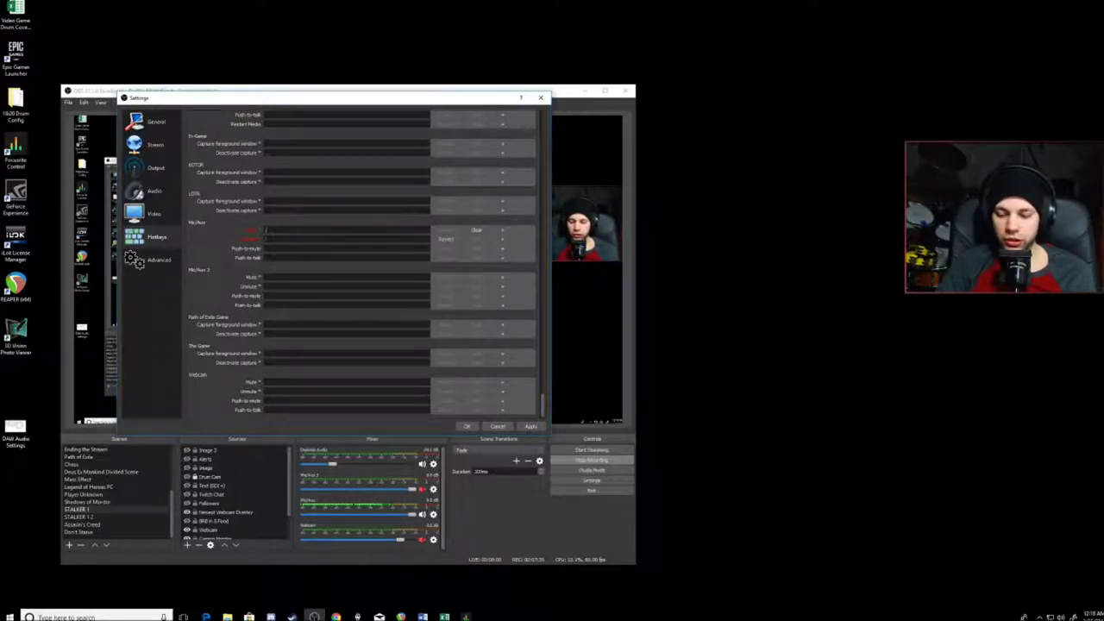
{"action": "left_click", "coordinate": [446, 239]}
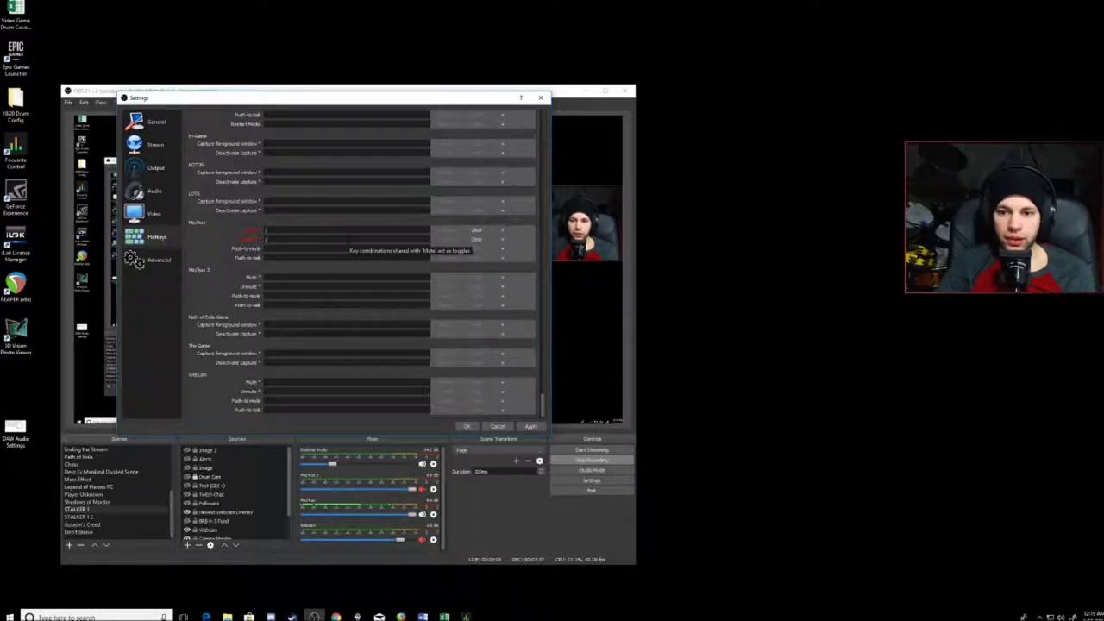
{"action": "left_click", "coordinate": [536, 429]}
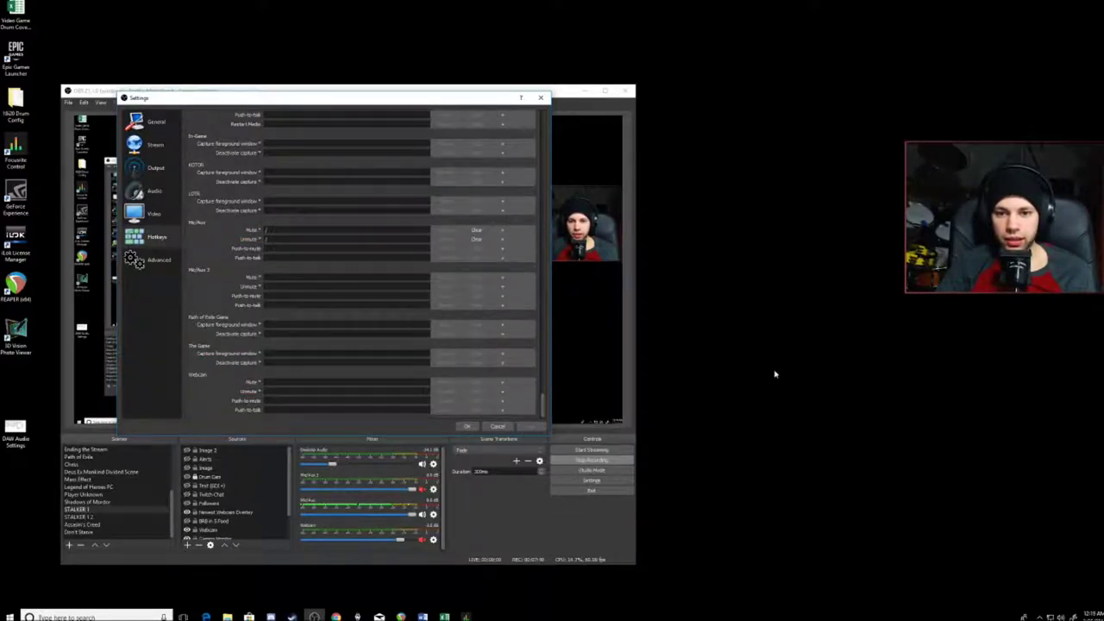
{"action": "left_click", "coordinate": [466, 427]}
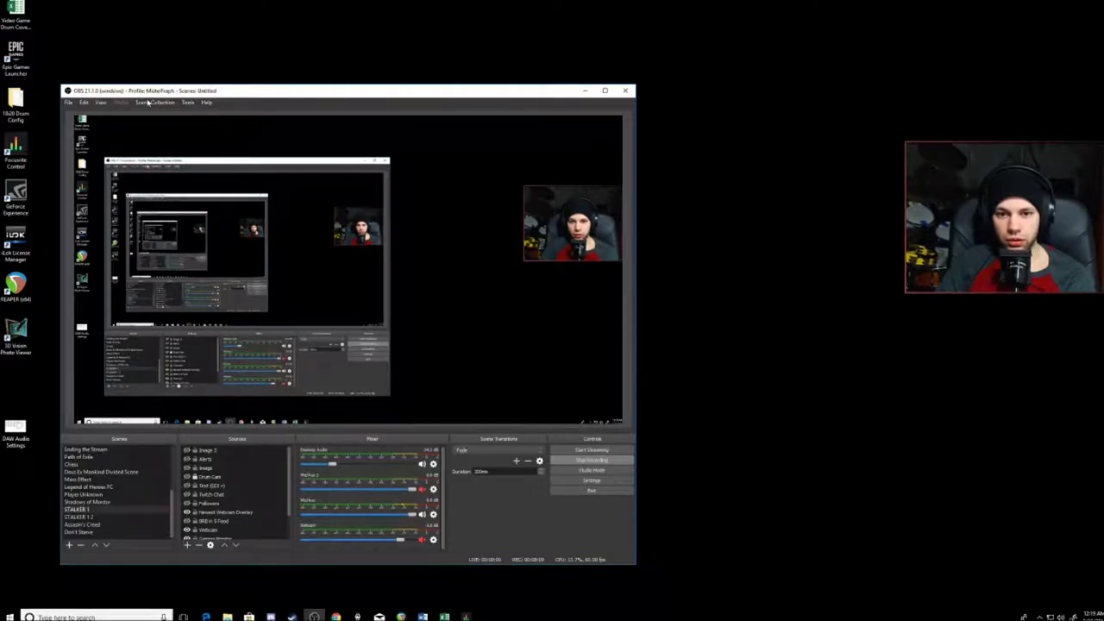
Step: Open Advanced Audio Properties from the Edit menu, close it, and reopen it from Desktop Audio's options
{"action": "left_click", "coordinate": [188, 103]}
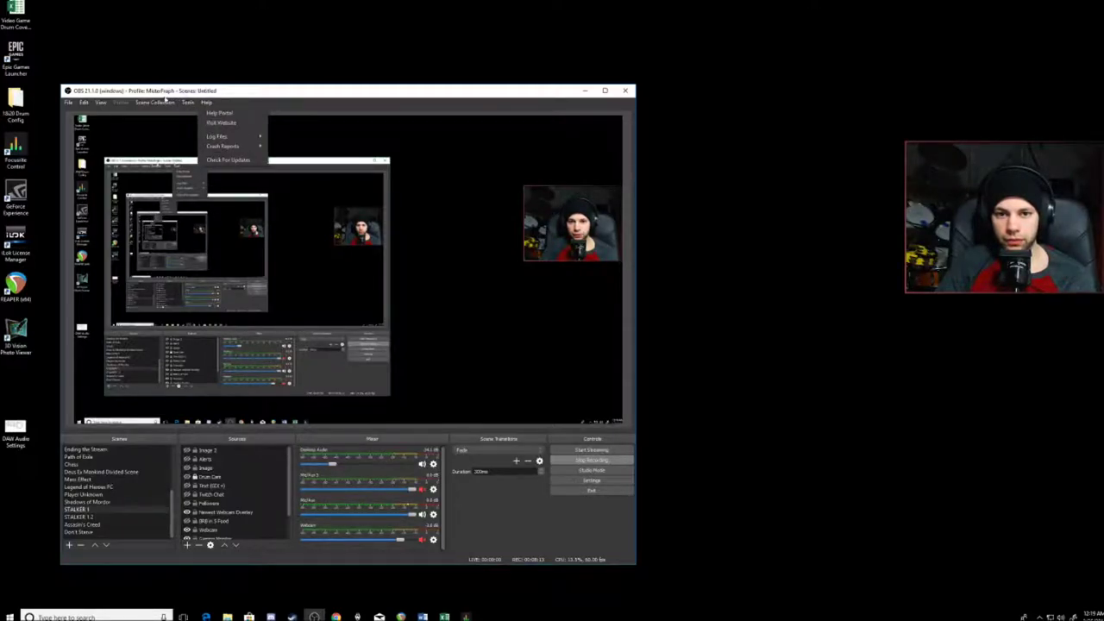
{"action": "mouse_move", "coordinate": [149, 106]}
{"action": "mouse_move", "coordinate": [83, 101]}
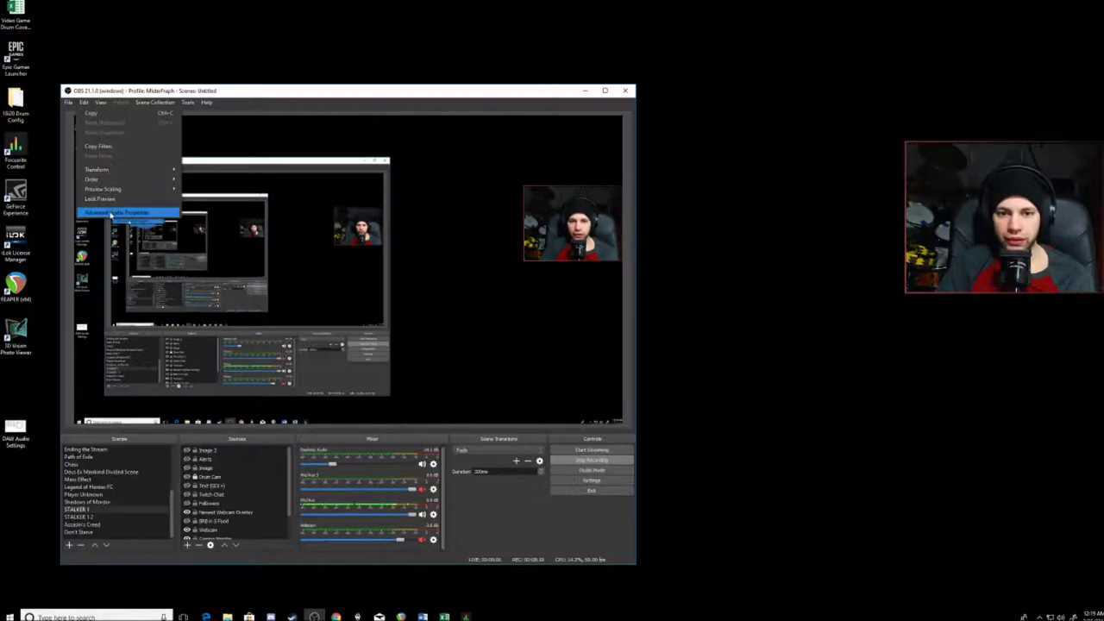
{"action": "left_click", "coordinate": [112, 213]}
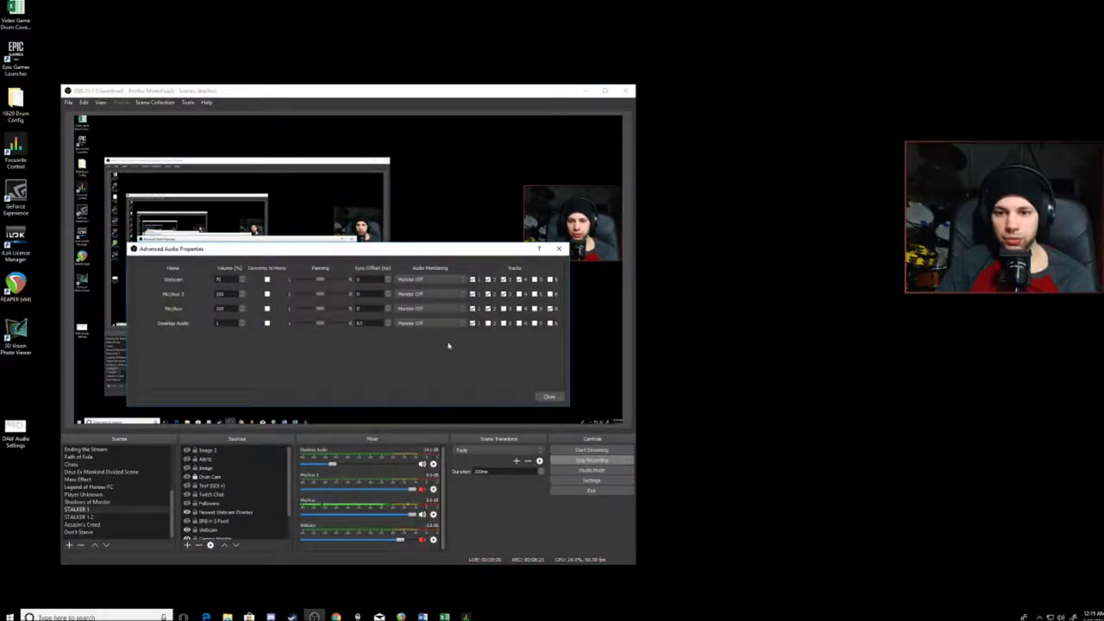
{"action": "left_click", "coordinate": [558, 248]}
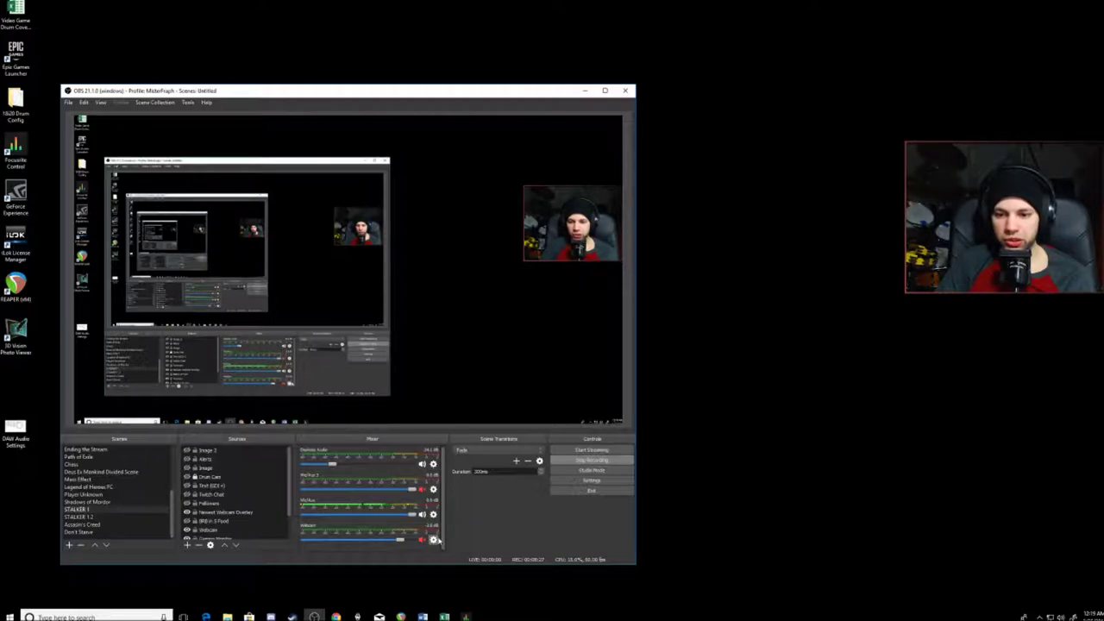
{"action": "left_click", "coordinate": [433, 464]}
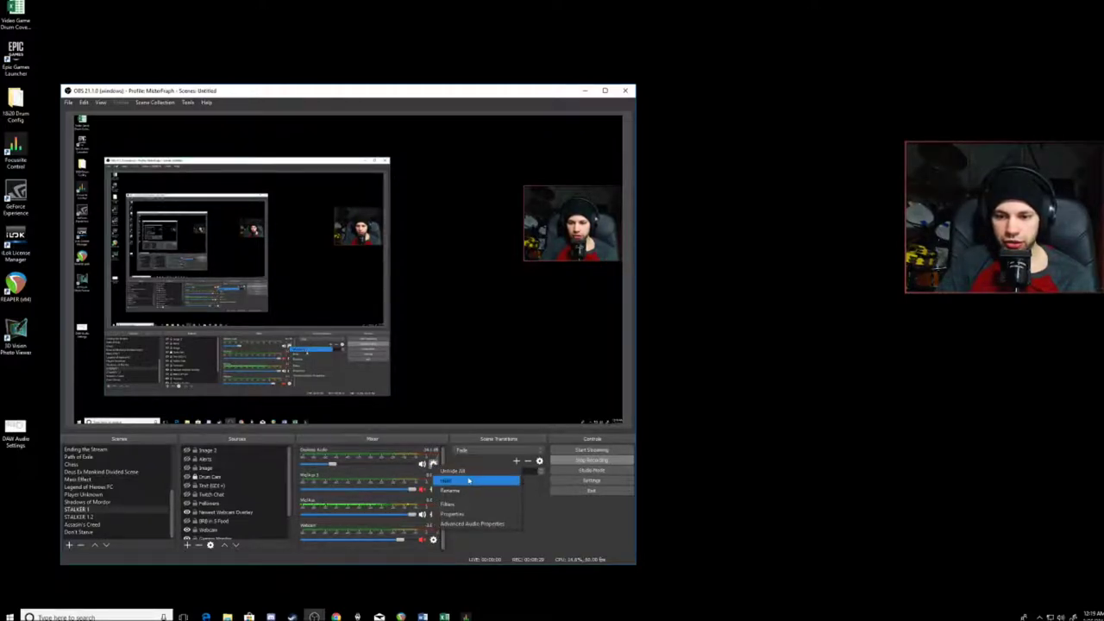
{"action": "left_click", "coordinate": [482, 524]}
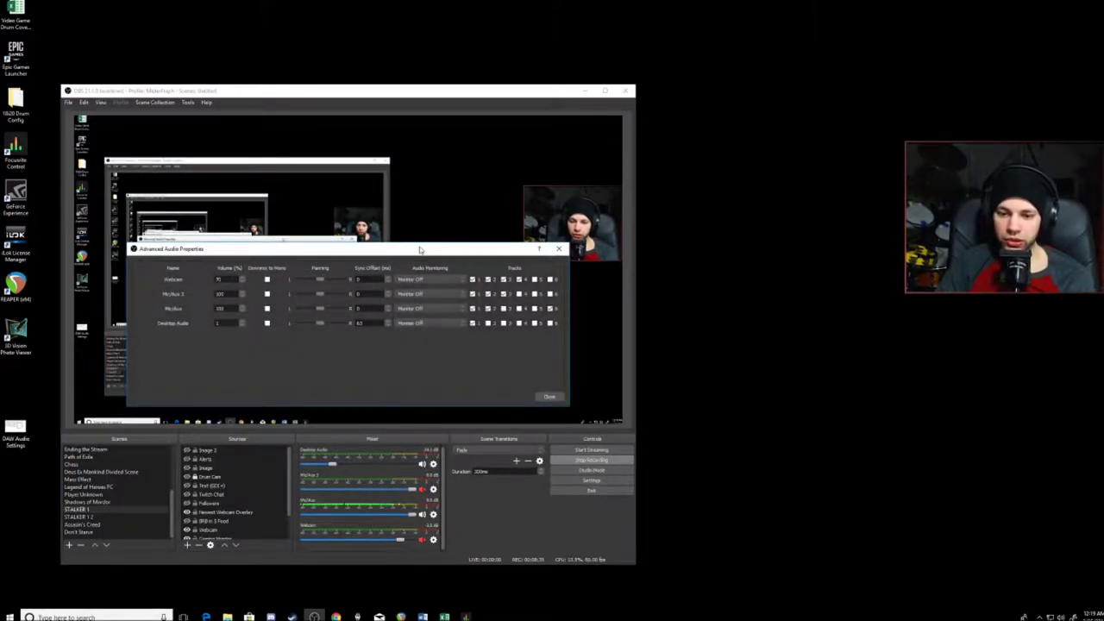
Step: Move the Advanced Audio Properties window further left over the preview
{"action": "left_click_drag", "start_coordinate": [420, 249], "coordinate": [371, 246]}
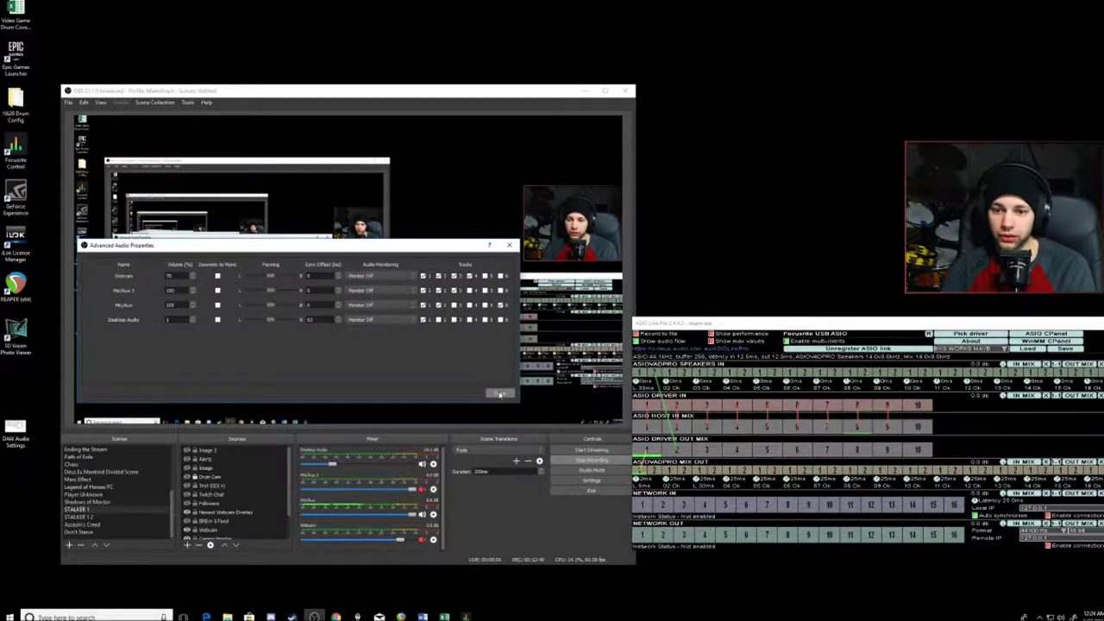
Step: Close the Advanced Audio Properties window
{"action": "left_click", "coordinate": [509, 245]}
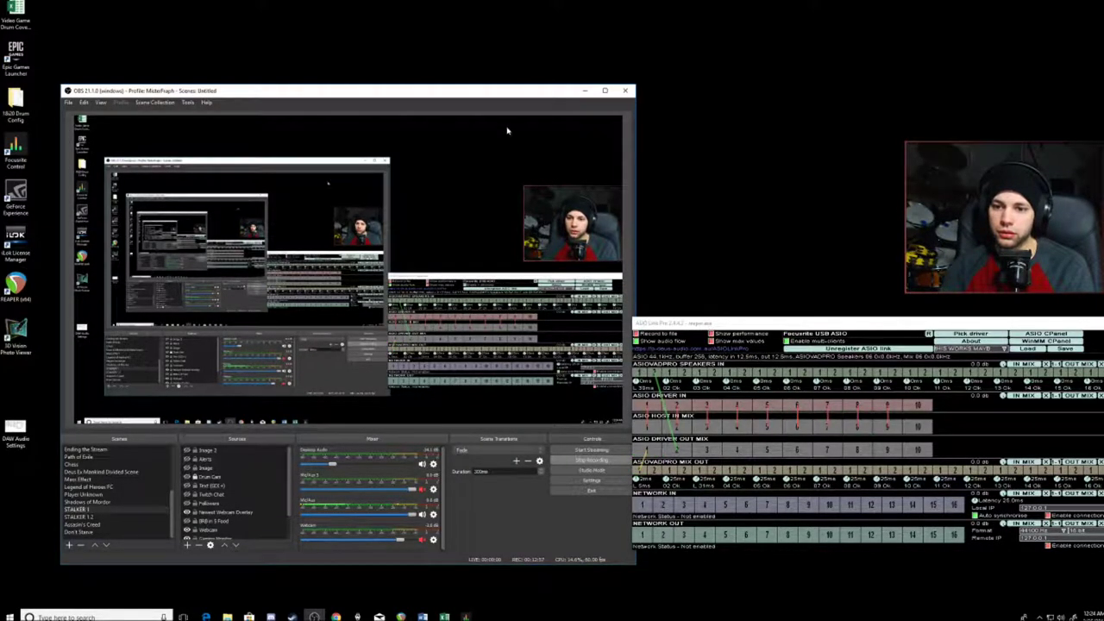
Step: Move OBS up and left, and make ASIO Link Pro's routing window taller
{"action": "left_click_drag", "start_coordinate": [474, 93], "coordinate": [440, 66]}
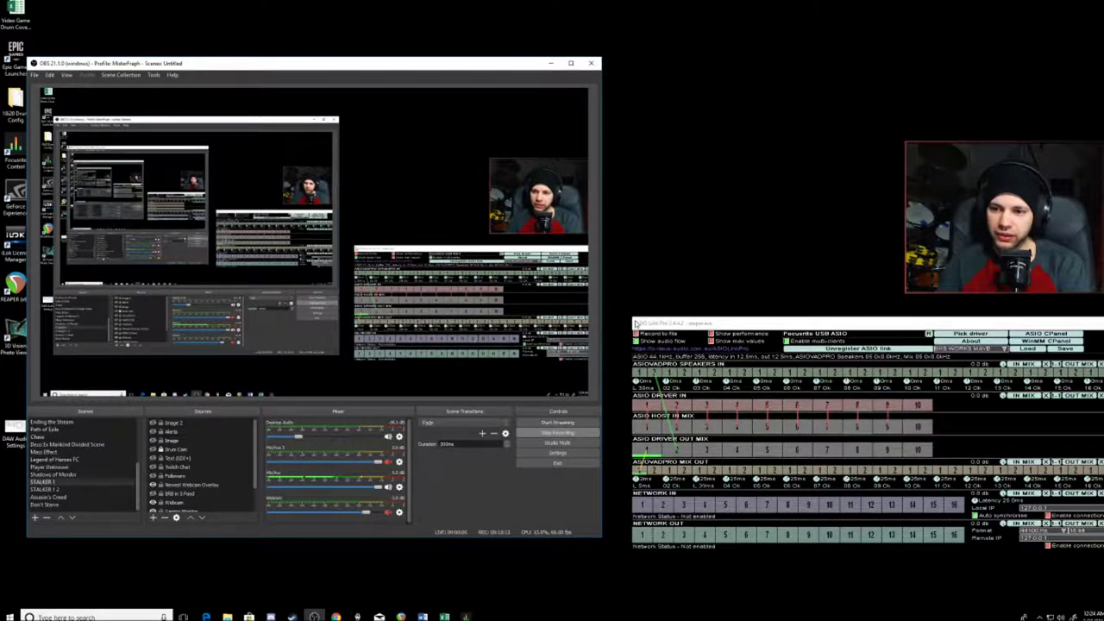
{"action": "left_click_drag", "start_coordinate": [628, 317], "coordinate": [607, 162]}
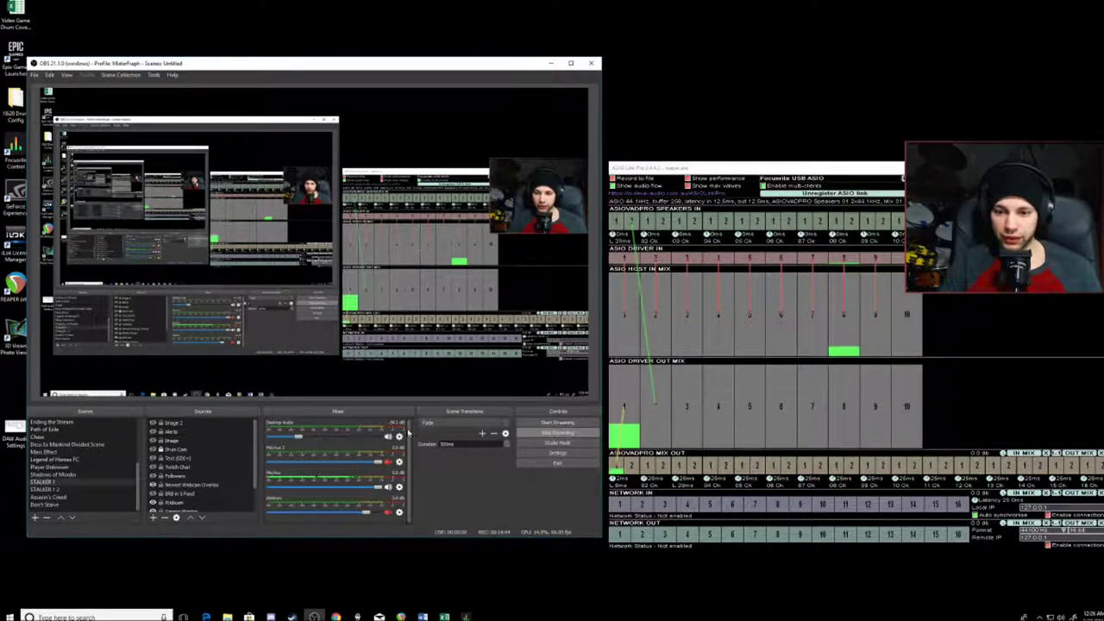
{"action": "left_click", "coordinate": [398, 436]}
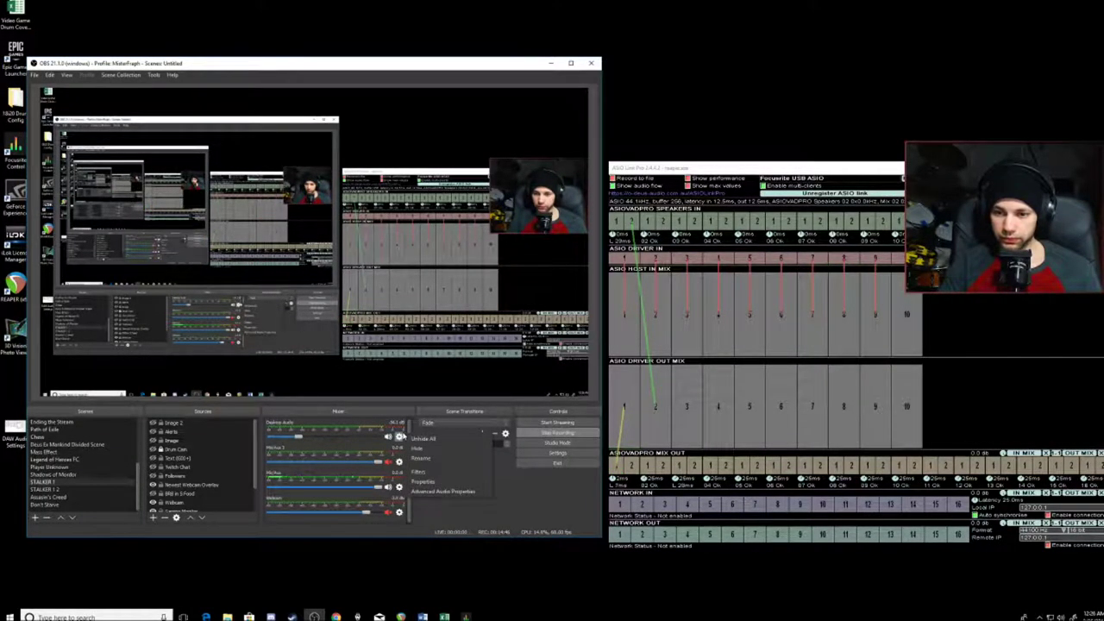
{"action": "left_click", "coordinate": [497, 501]}
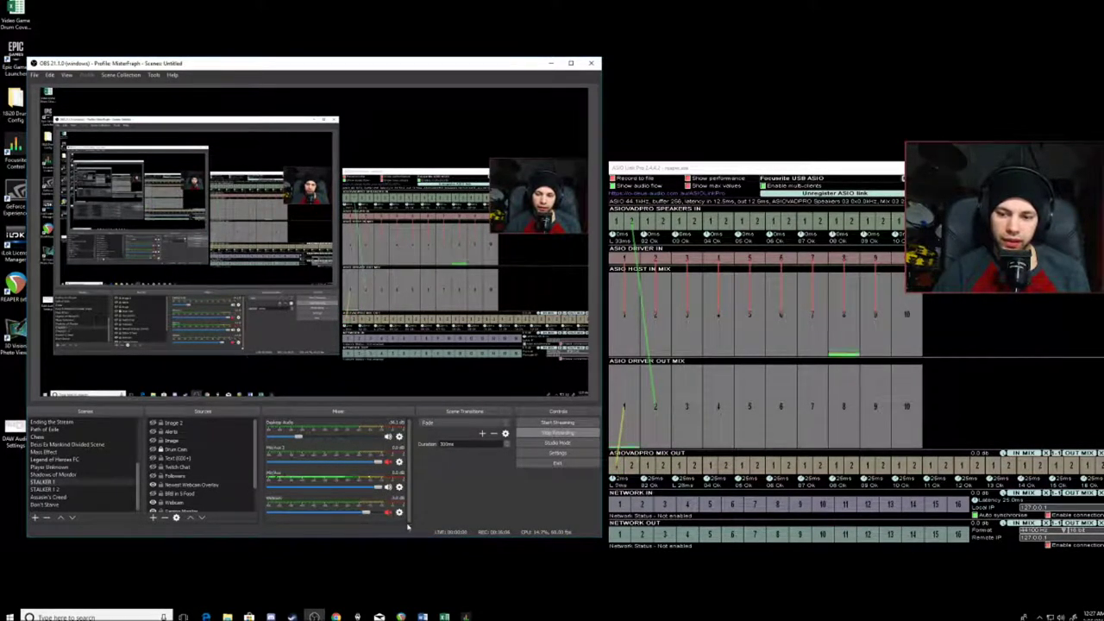
{"action": "left_click", "coordinate": [400, 616]}
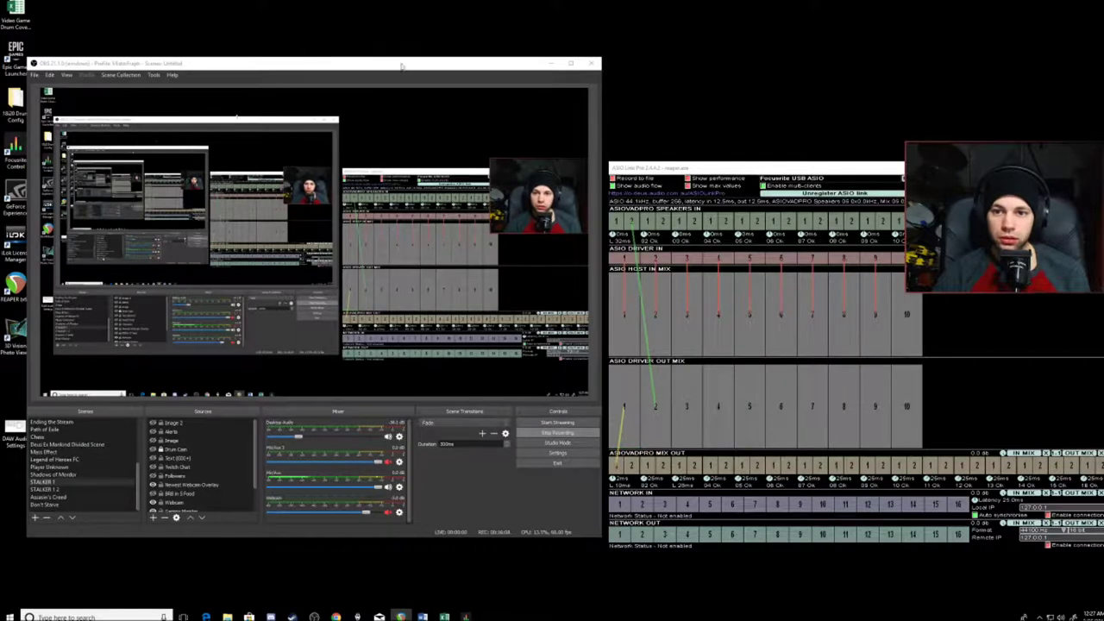
Step: Move OBS lower on screen and dock ASIO Link Pro along the bottom edge
{"action": "left_click", "coordinate": [487, 64]}
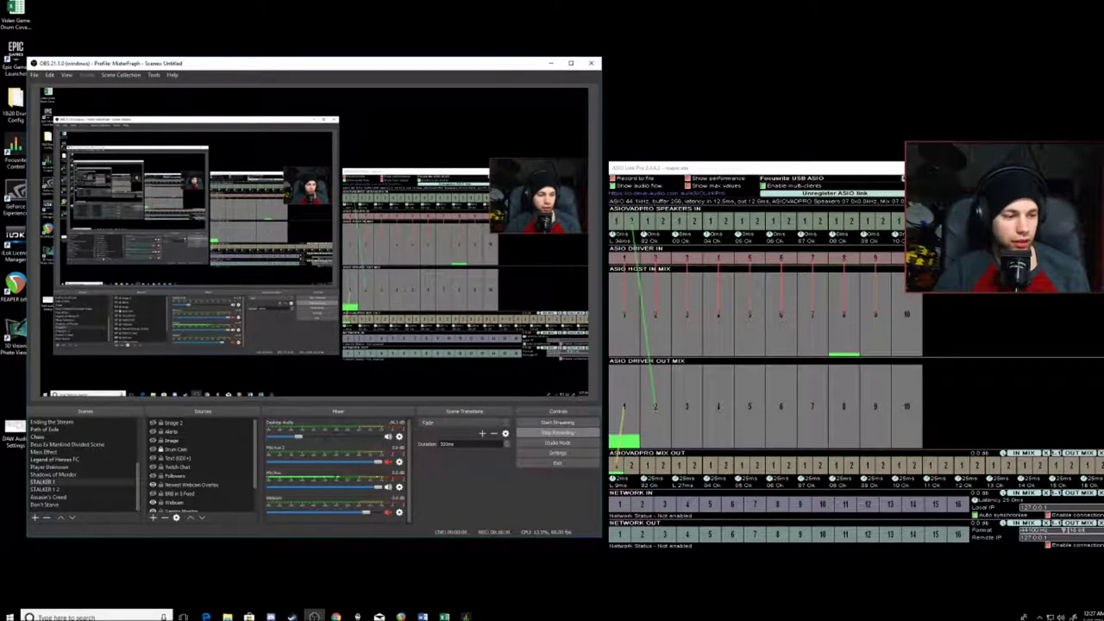
{"action": "key", "text": "alt+Tab"}
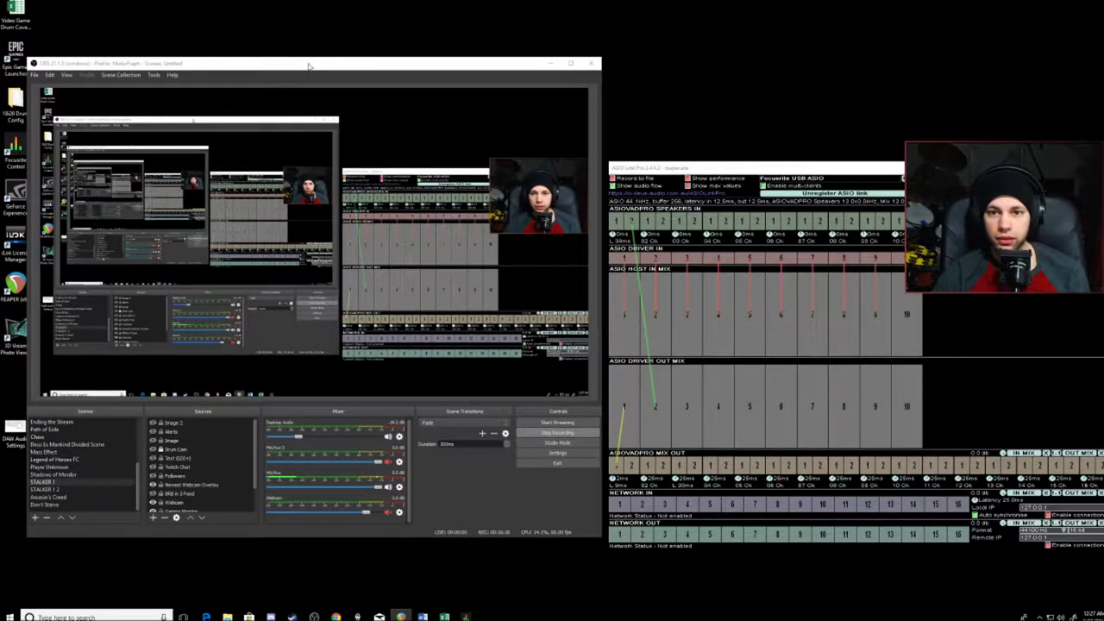
{"action": "left_click_drag", "start_coordinate": [308, 65], "coordinate": [285, 129]}
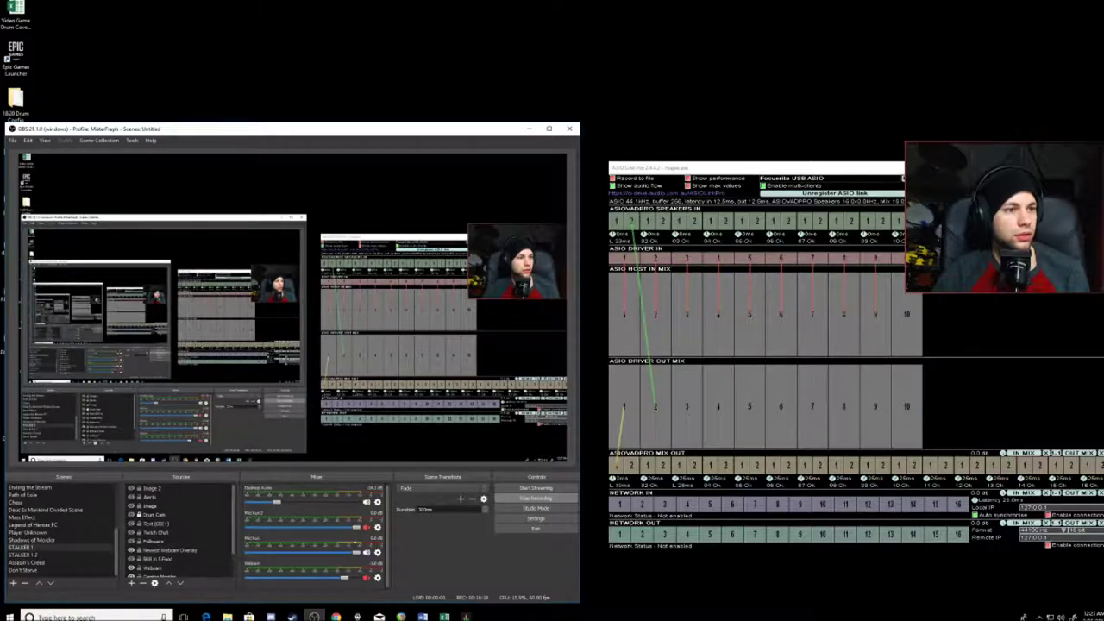
{"action": "key", "text": "alt+Tab"}
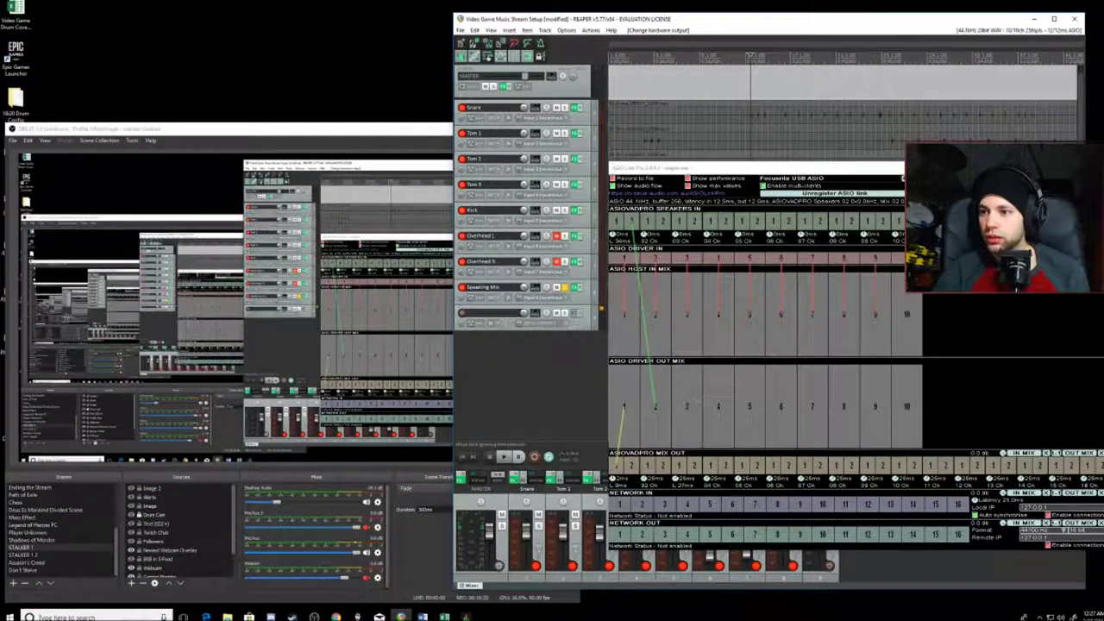
{"action": "left_click_drag", "start_coordinate": [812, 170], "coordinate": [819, 603]}
Step: Place REAPER fully on screen at the right beside a narrower OBS window
{"action": "left_click", "coordinate": [792, 354]}
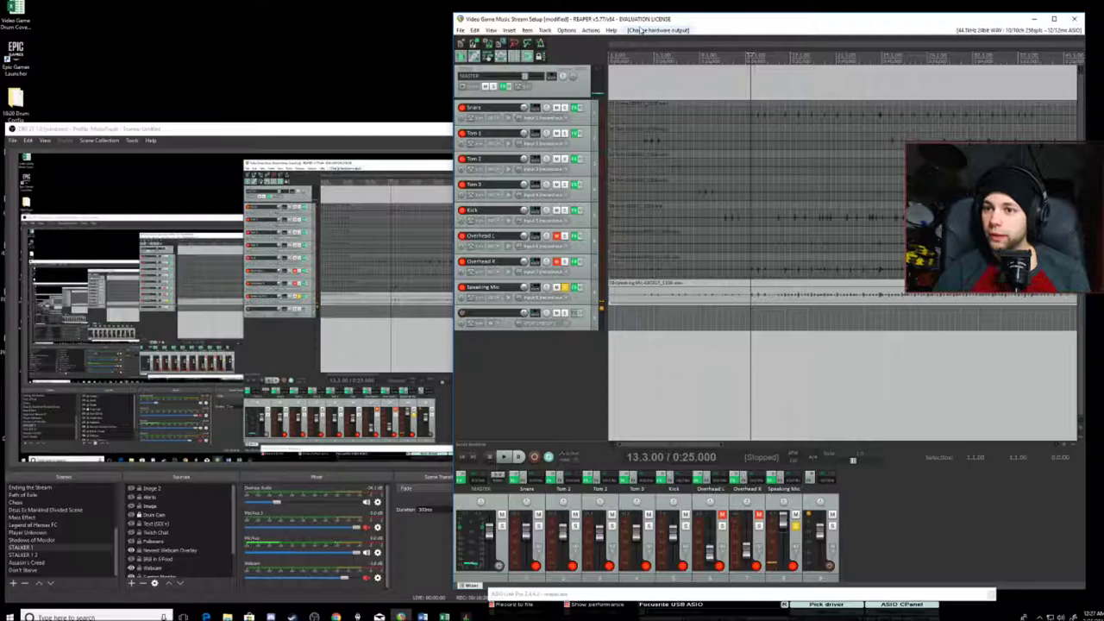
{"action": "left_click_drag", "start_coordinate": [653, 15], "coordinate": [857, 66]}
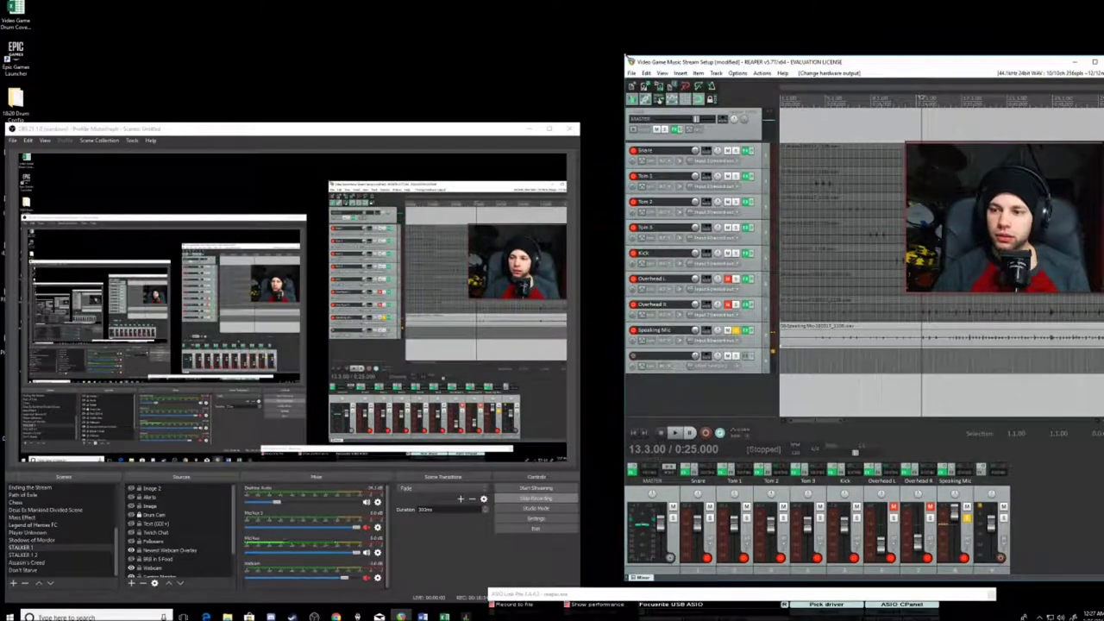
{"action": "mouse_move", "coordinate": [401, 135]}
{"action": "left_mouse_down"}
{"action": "mouse_move", "coordinate": [399, 83]}
{"action": "mouse_move", "coordinate": [397, 133]}
{"action": "left_mouse_up"}
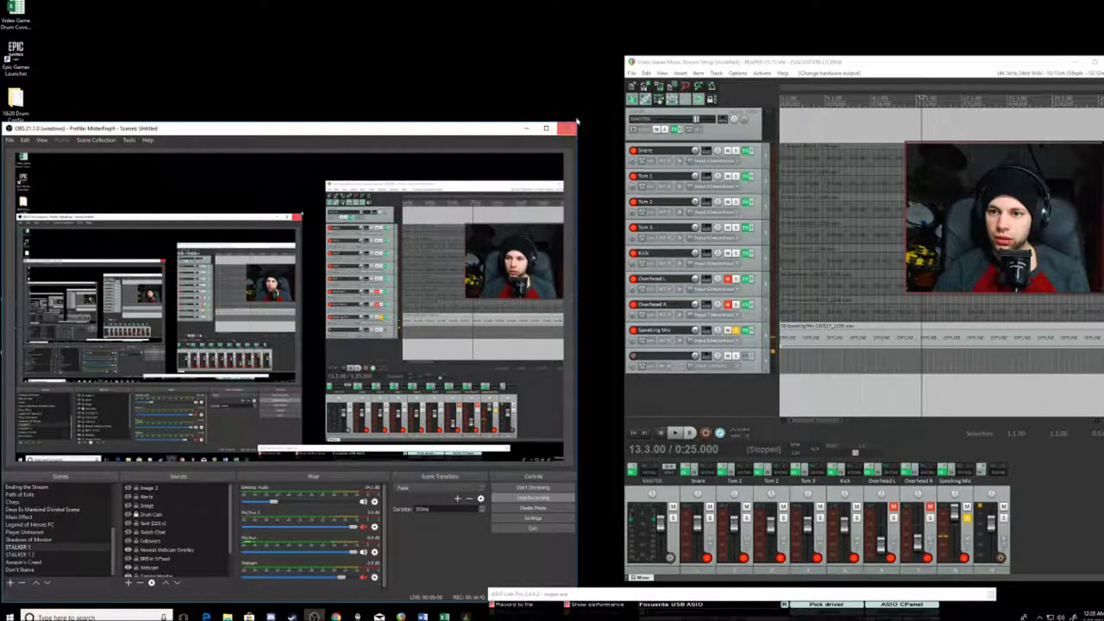
{"action": "left_click_drag", "start_coordinate": [579, 121], "coordinate": [447, 67]}
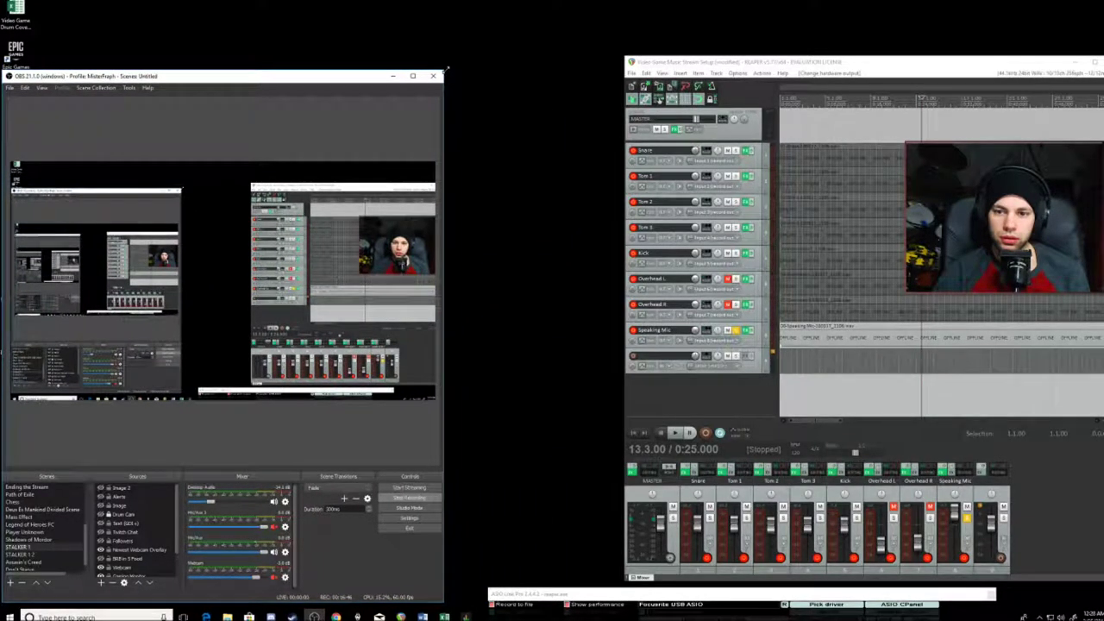
{"action": "left_click_drag", "start_coordinate": [867, 67], "coordinate": [773, 64]}
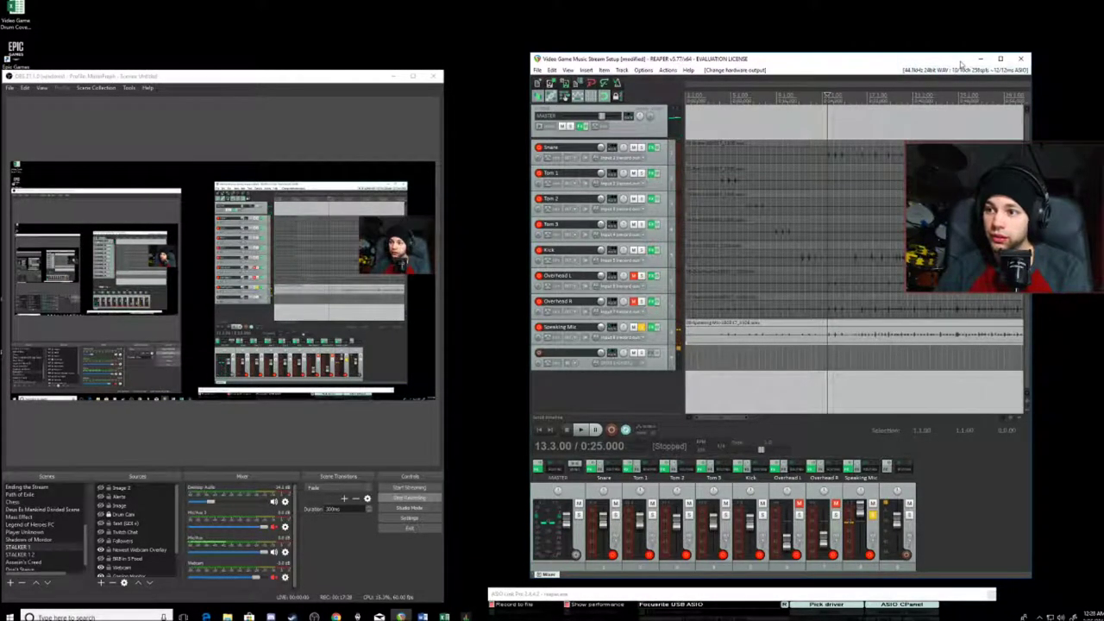
Step: Push REAPER off the left screen edge and lower the Mic/Aux fader in OBS
{"action": "left_click_drag", "start_coordinate": [960, 62], "coordinate": [207, 201]}
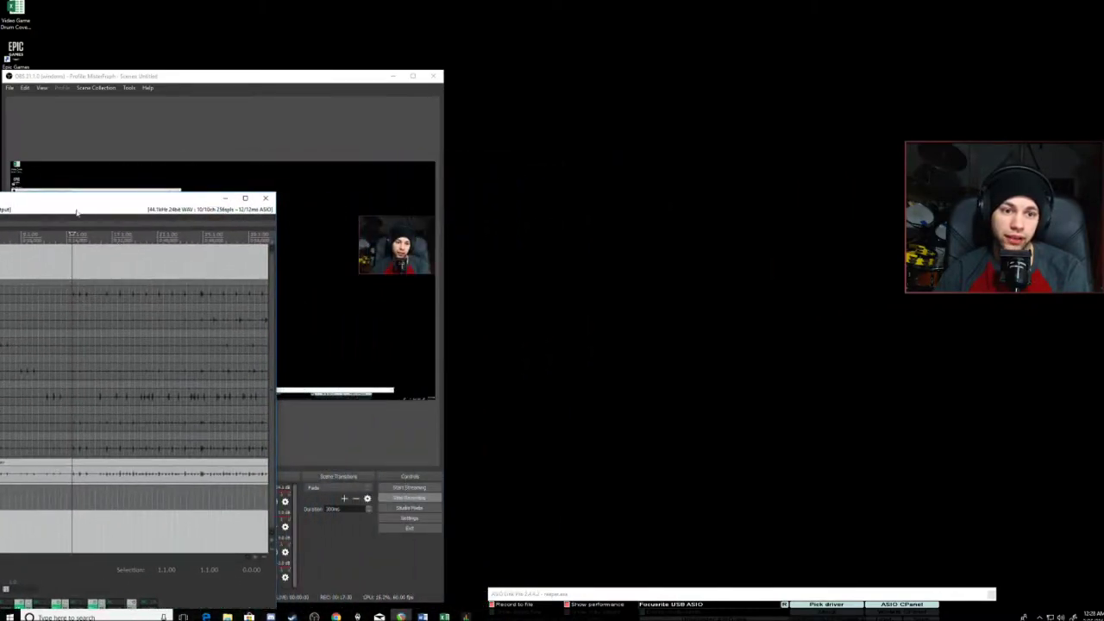
{"action": "left_click_drag", "start_coordinate": [129, 200], "coordinate": [0, 200]}
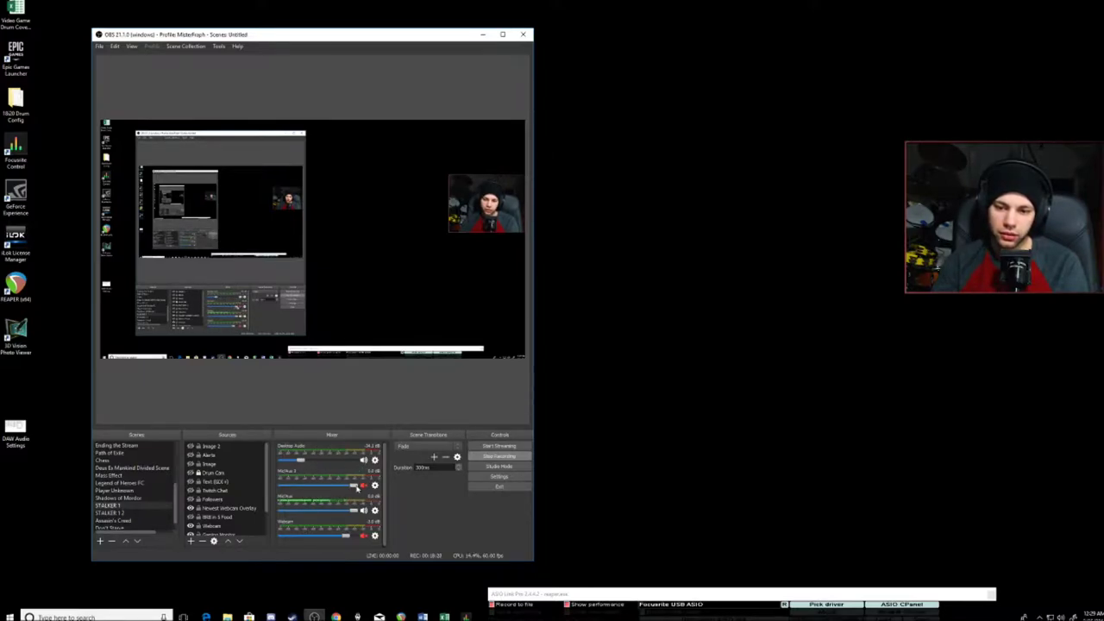
{"action": "mouse_move", "coordinate": [354, 488]}
{"action": "left_mouse_down"}
{"action": "mouse_move", "coordinate": [303, 487]}
{"action": "mouse_move", "coordinate": [354, 487]}
{"action": "left_mouse_up"}
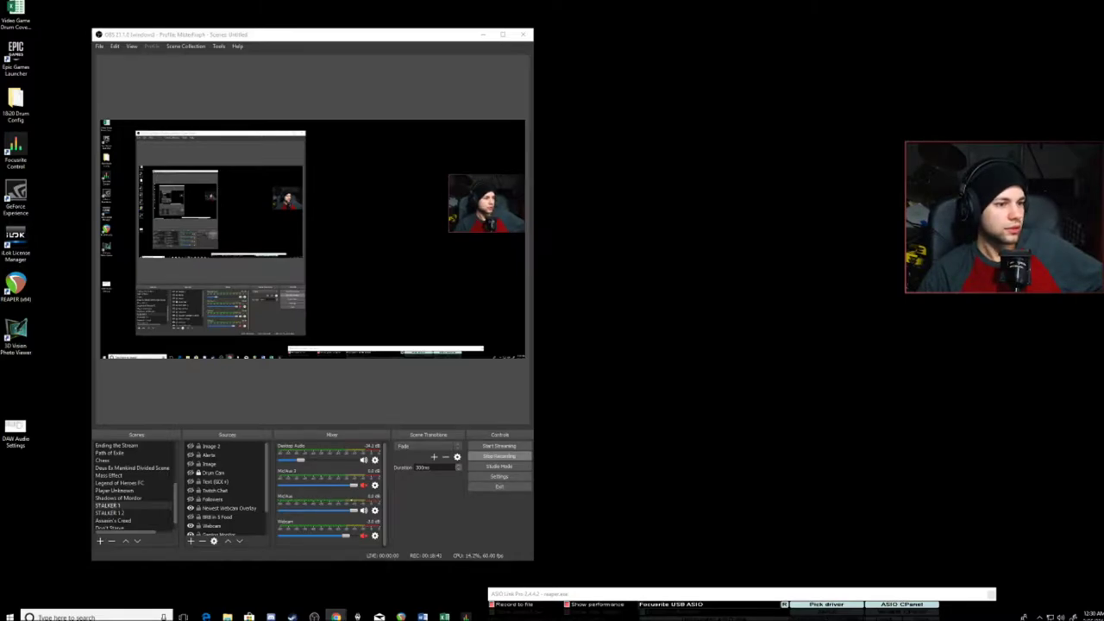
Step: Set the Windows speaker volume to 100
{"action": "left_click", "coordinate": [314, 615]}
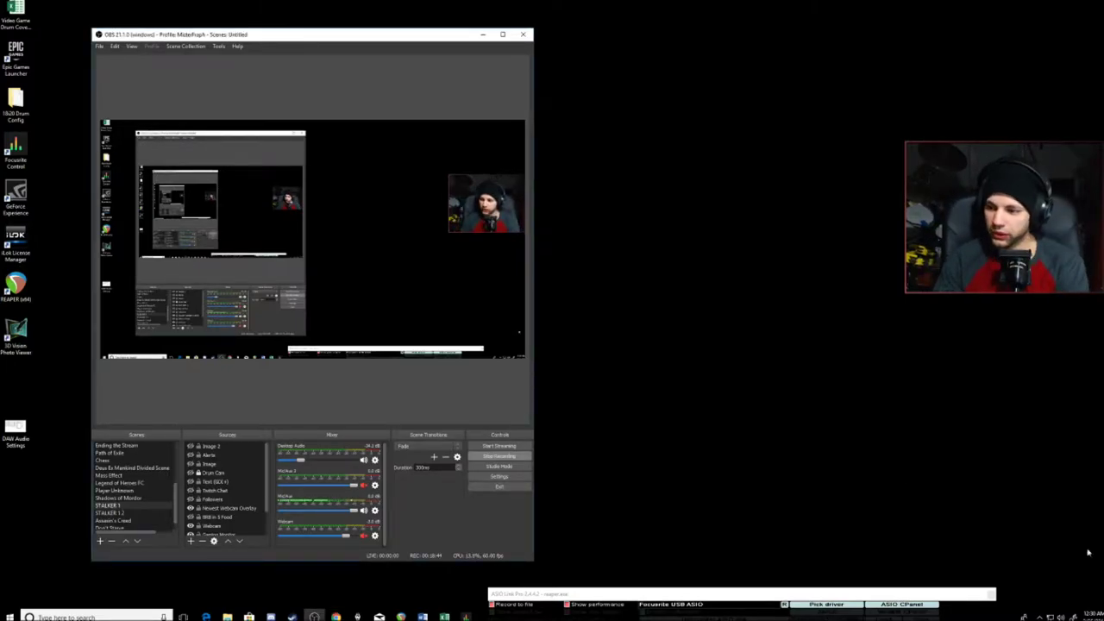
{"action": "left_click", "coordinate": [1060, 617]}
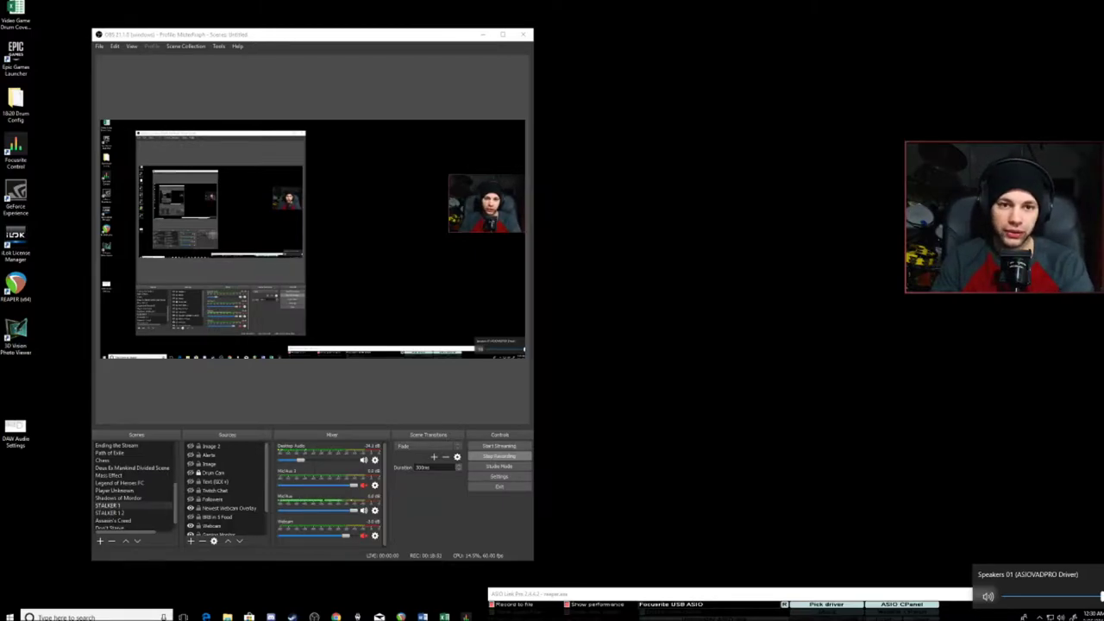
{"action": "key", "text": "XF86AudioRaiseVolume"}
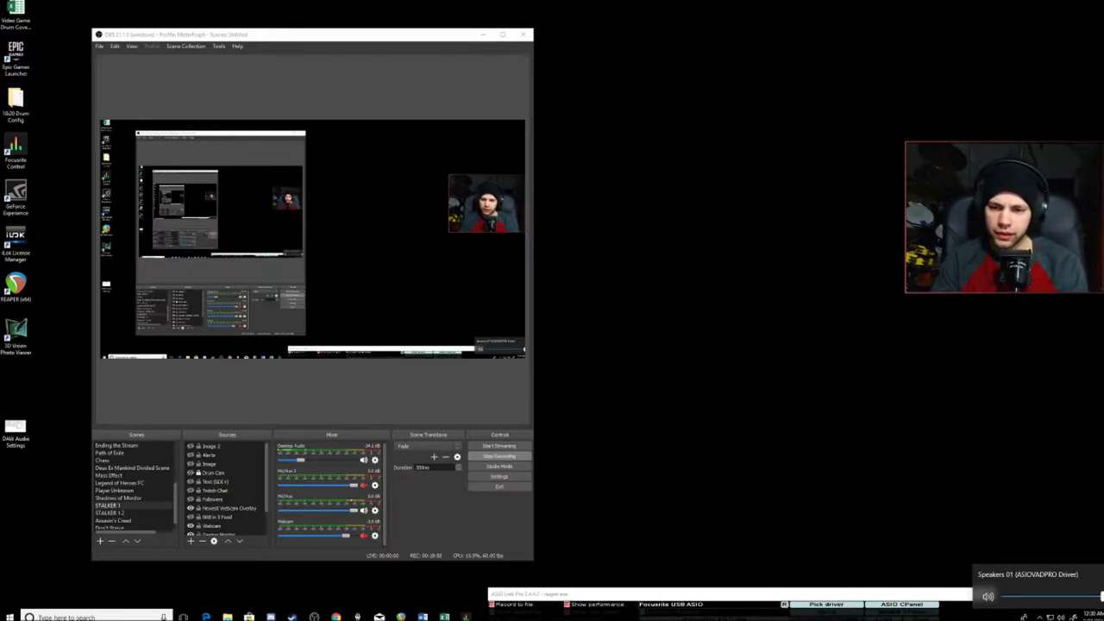
{"action": "left_click", "coordinate": [307, 463]}
Step: Raise Desktop Audio in the OBS Mixer from -20.6 dB to about -12 dB
{"action": "left_click_drag", "start_coordinate": [307, 462], "coordinate": [326, 462]}
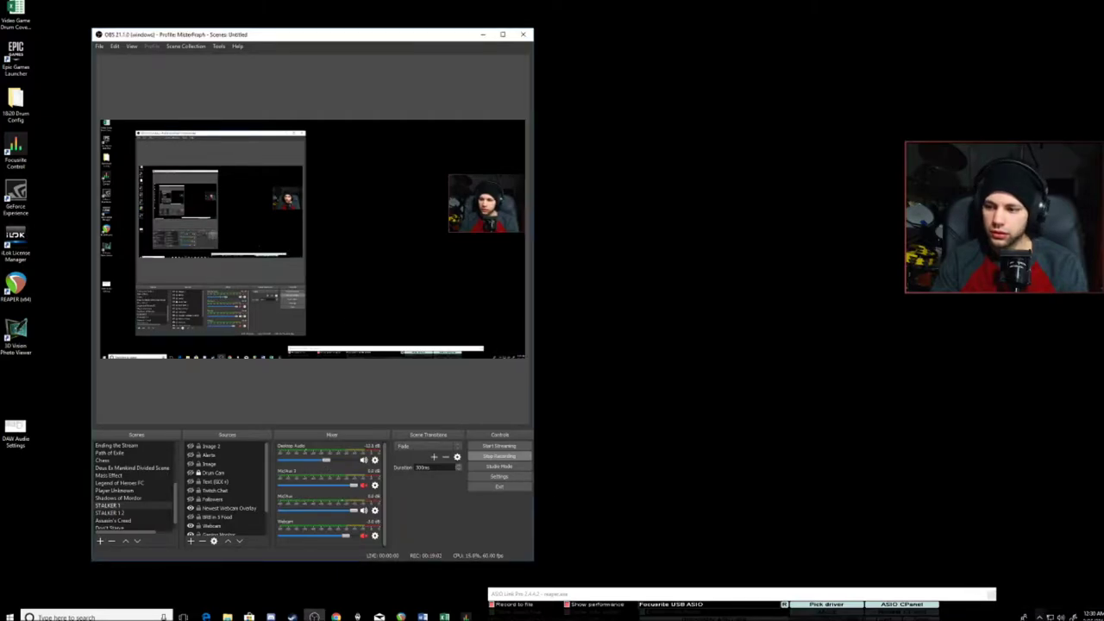
{"action": "left_click", "coordinate": [1060, 617]}
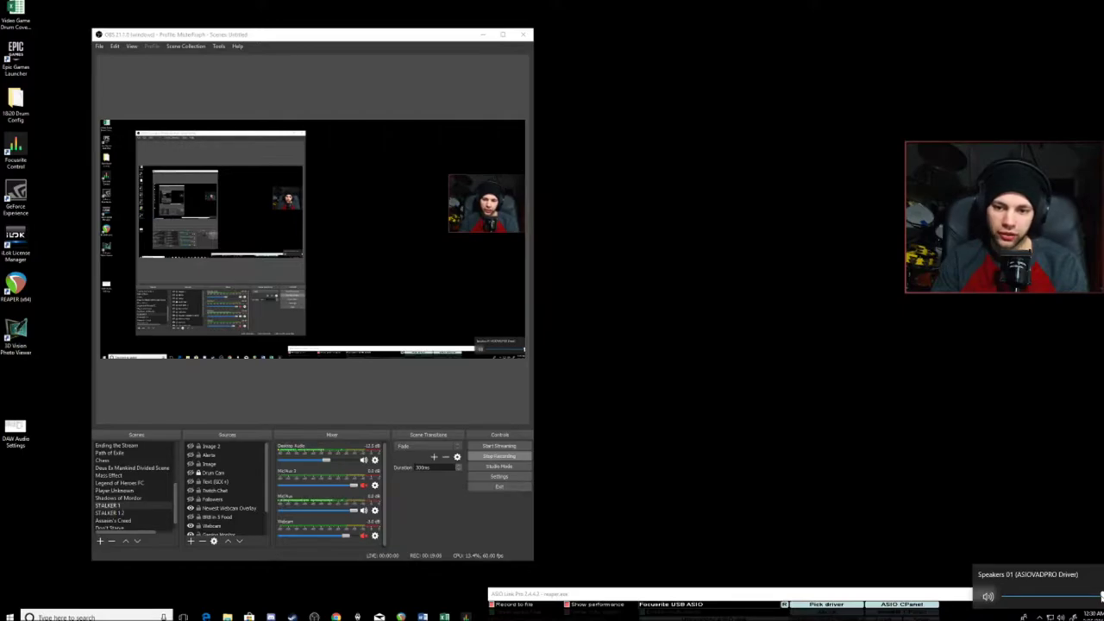
{"action": "left_click_drag", "start_coordinate": [326, 461], "coordinate": [303, 461]}
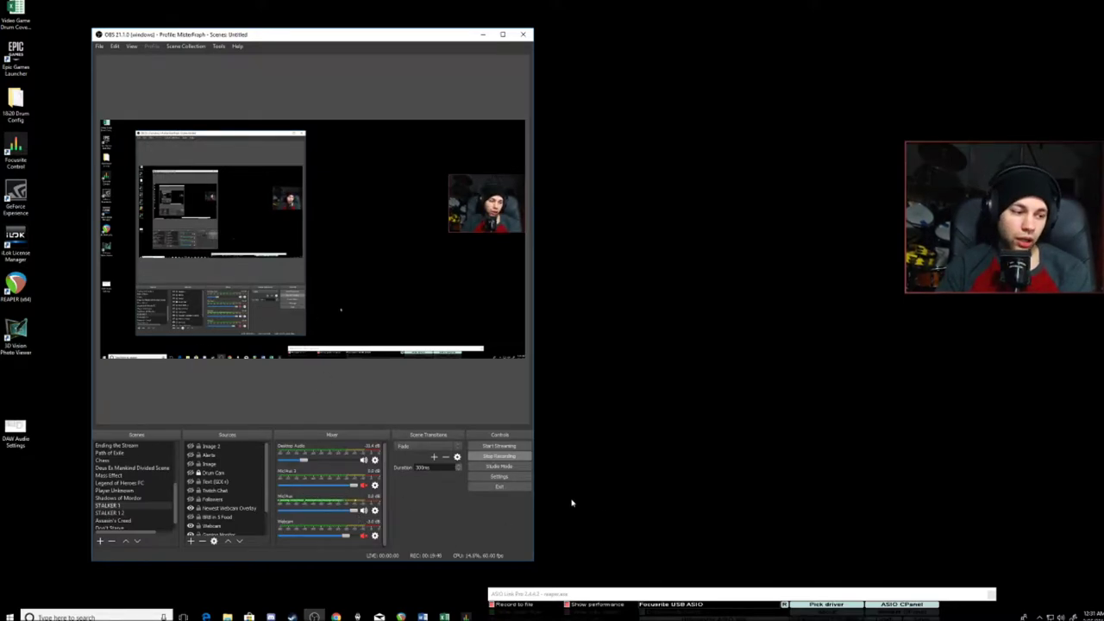
{"action": "key", "text": "alt+Tab"}
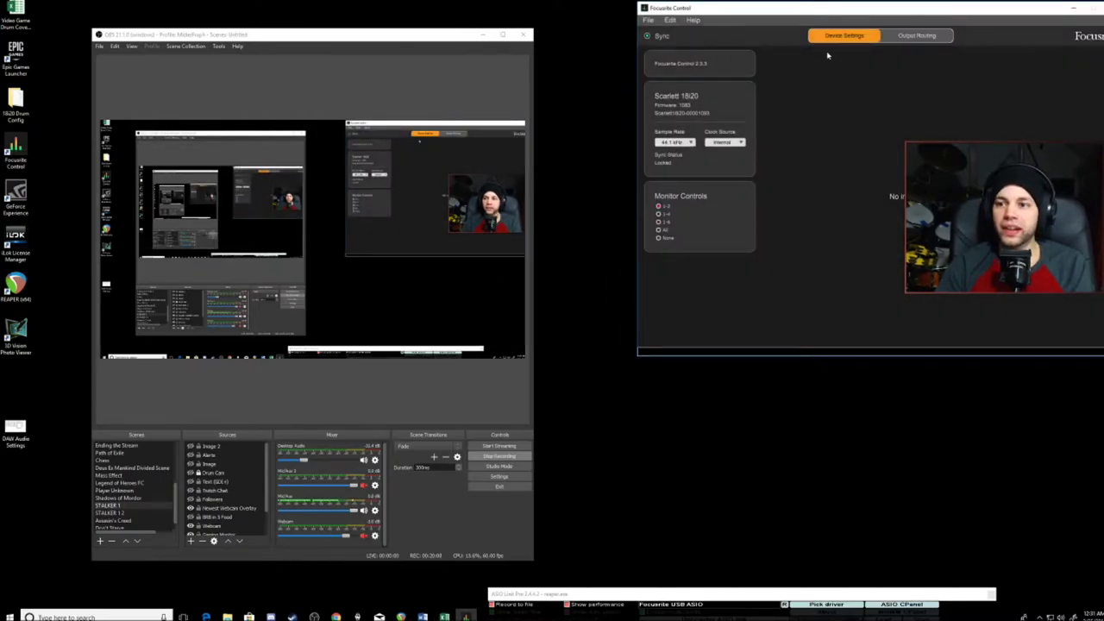
Step: Show Focusrite Control's Output Routing page and position its window down beside OBS
{"action": "left_click_drag", "start_coordinate": [858, 12], "coordinate": [787, 70]}
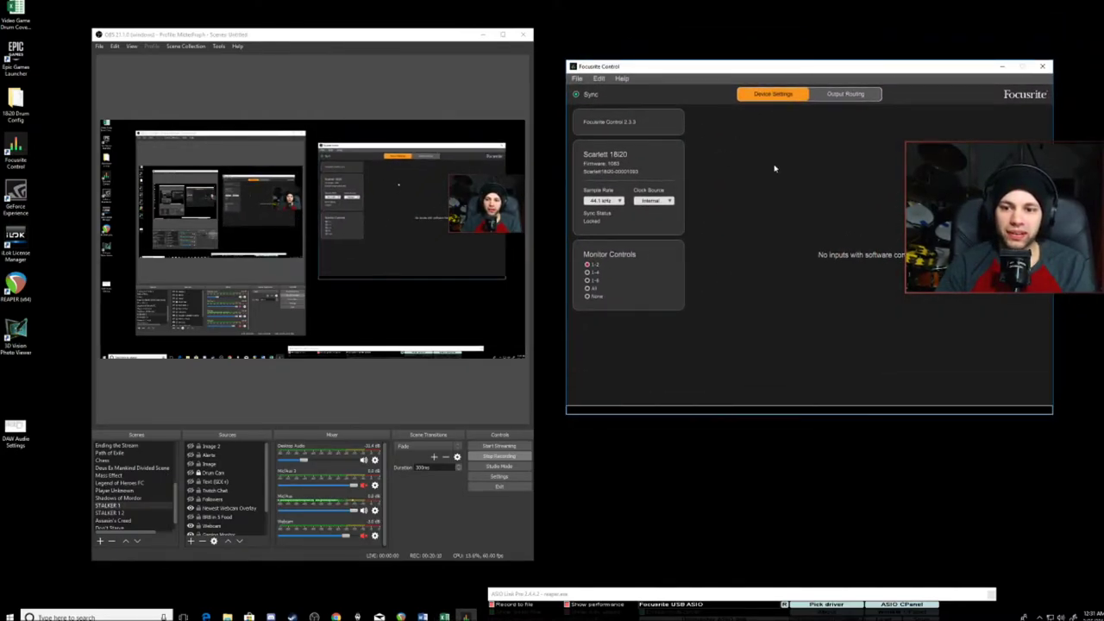
{"action": "left_click", "coordinate": [852, 94]}
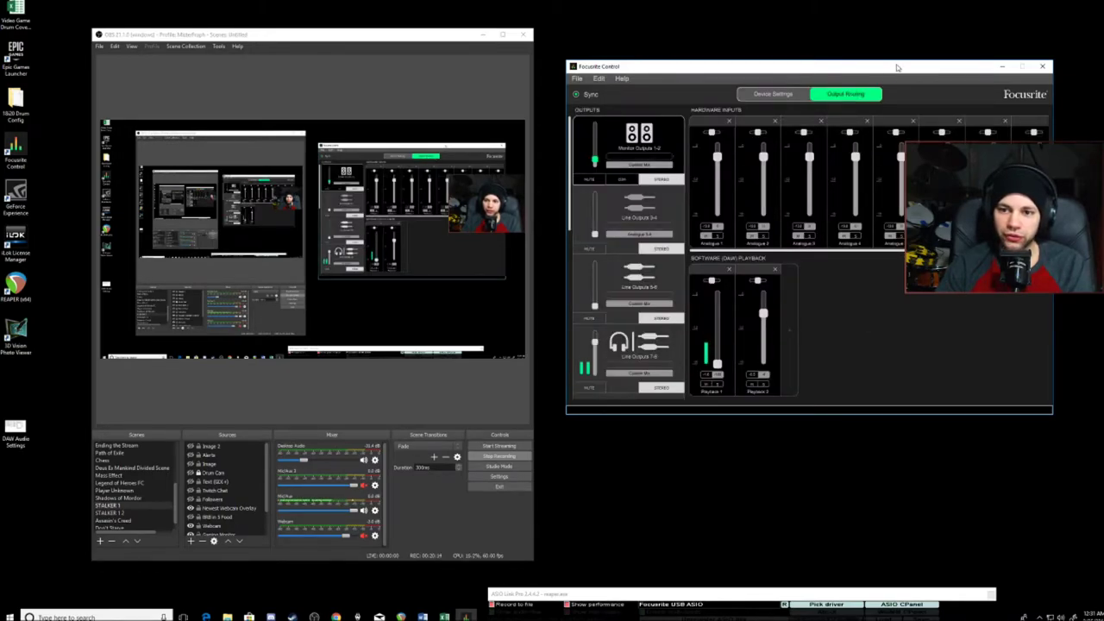
{"action": "left_click_drag", "start_coordinate": [897, 68], "coordinate": [877, 212]}
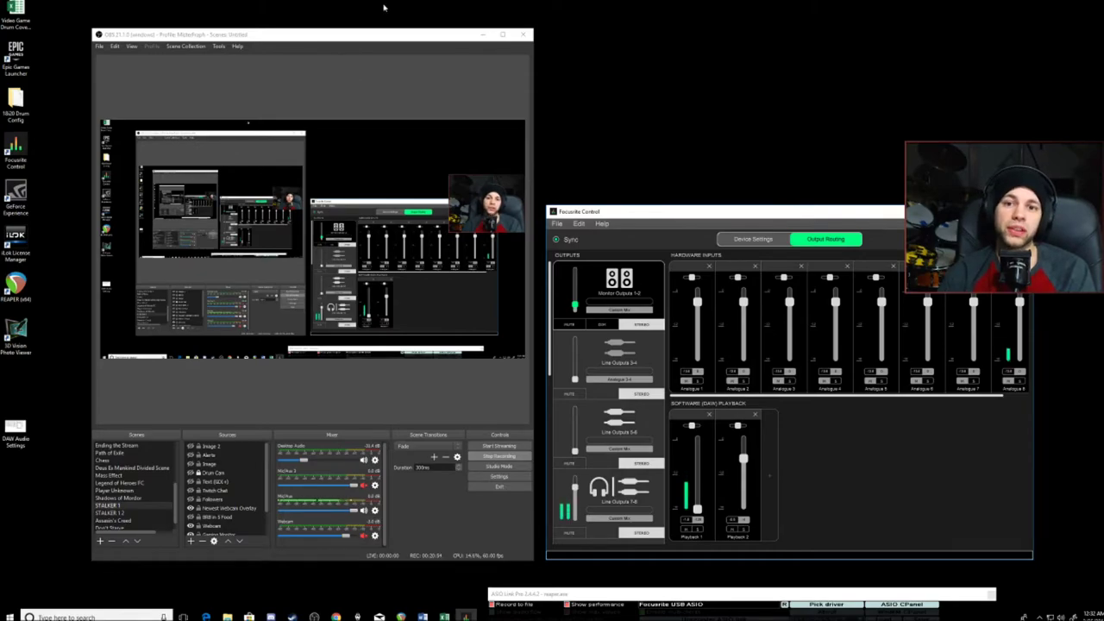
{"action": "mouse_move", "coordinate": [76, 5]}
{"action": "left_mouse_down"}
{"action": "mouse_move", "coordinate": [1078, 585]}
{"action": "mouse_move", "coordinate": [388, 48]}
{"action": "mouse_move", "coordinate": [66, 3]}
{"action": "left_mouse_up"}
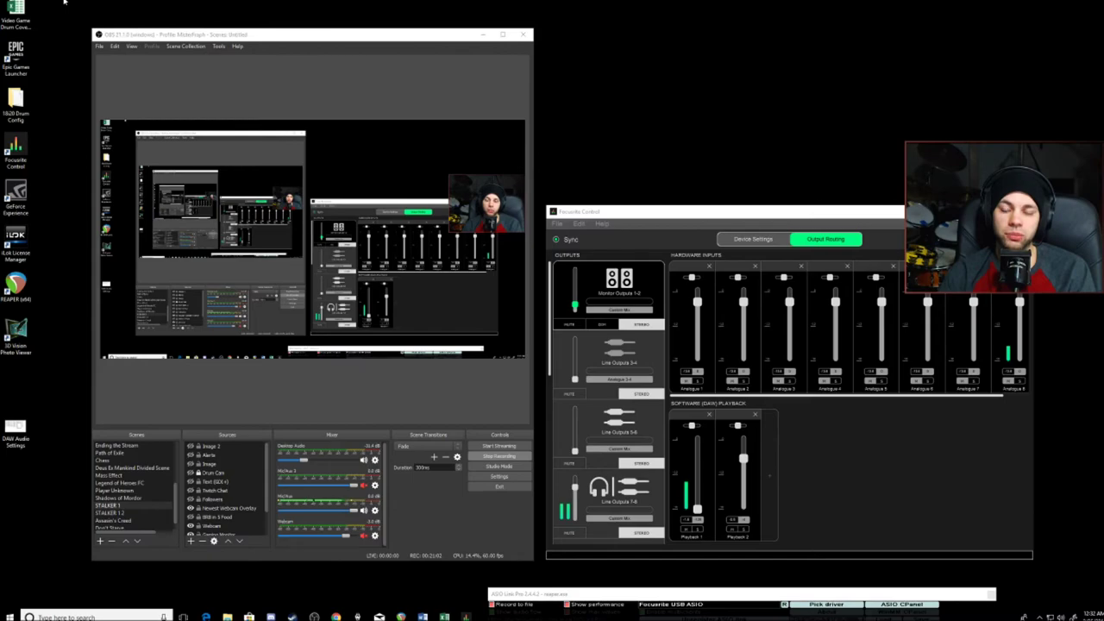